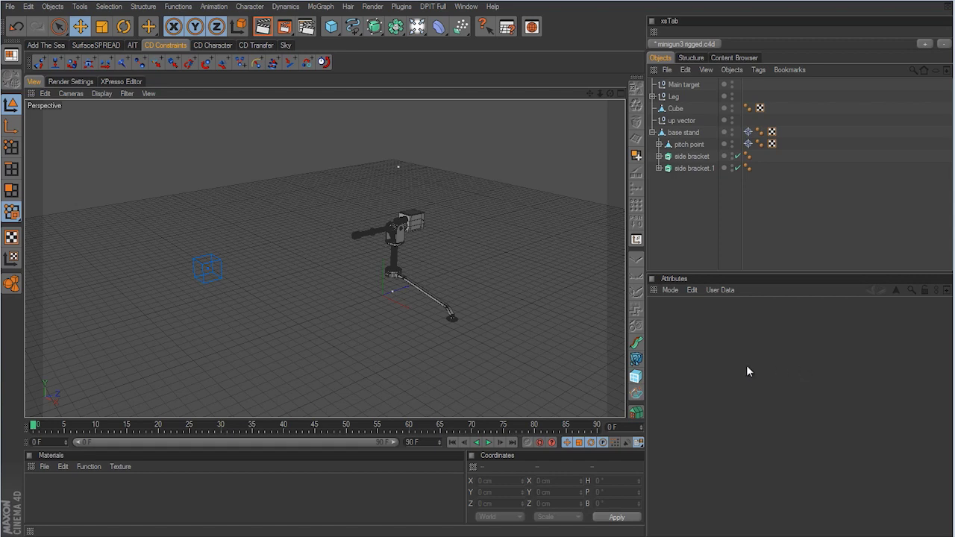
- Select the Cloner Object inside pitch point that forms the gun's barrels
scroll(478, 275, up, 5)
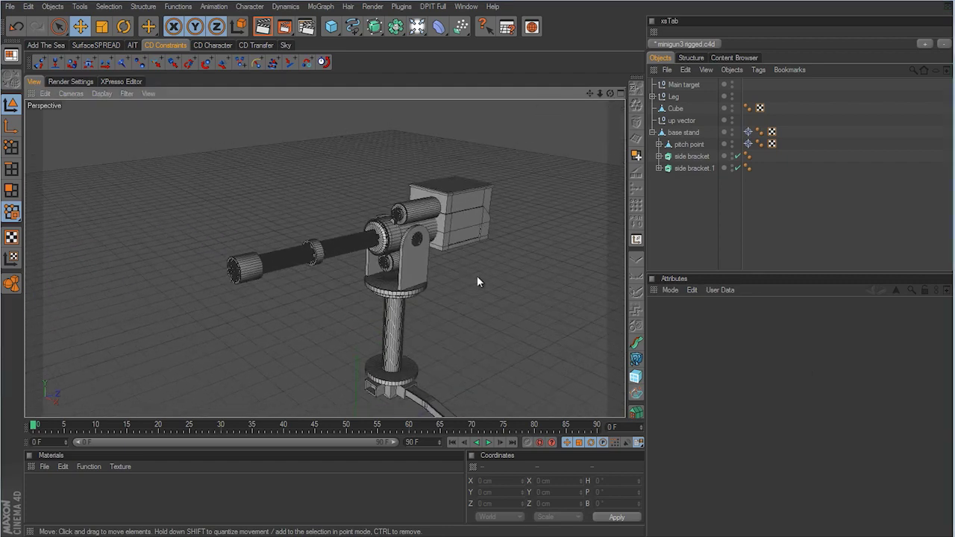
scroll(477, 276, up, 4)
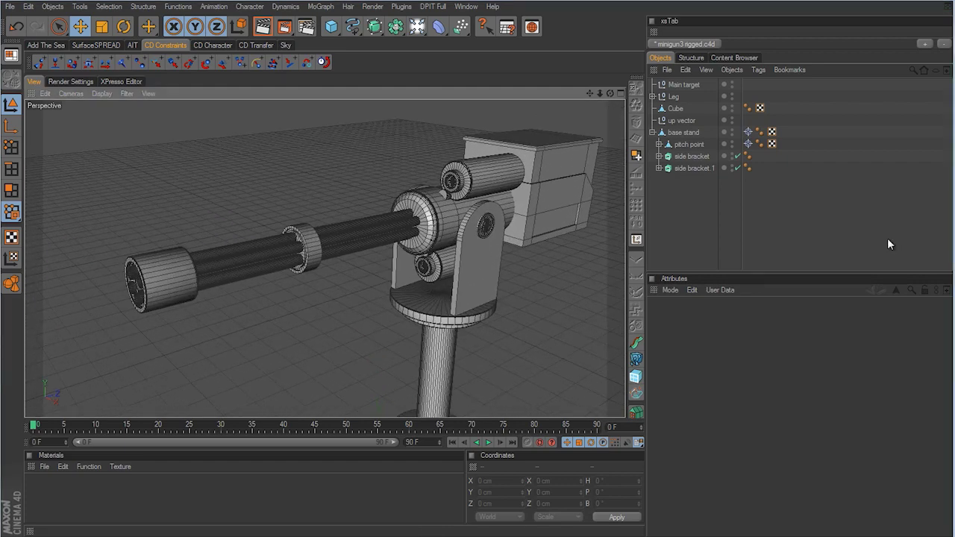
click(658, 144)
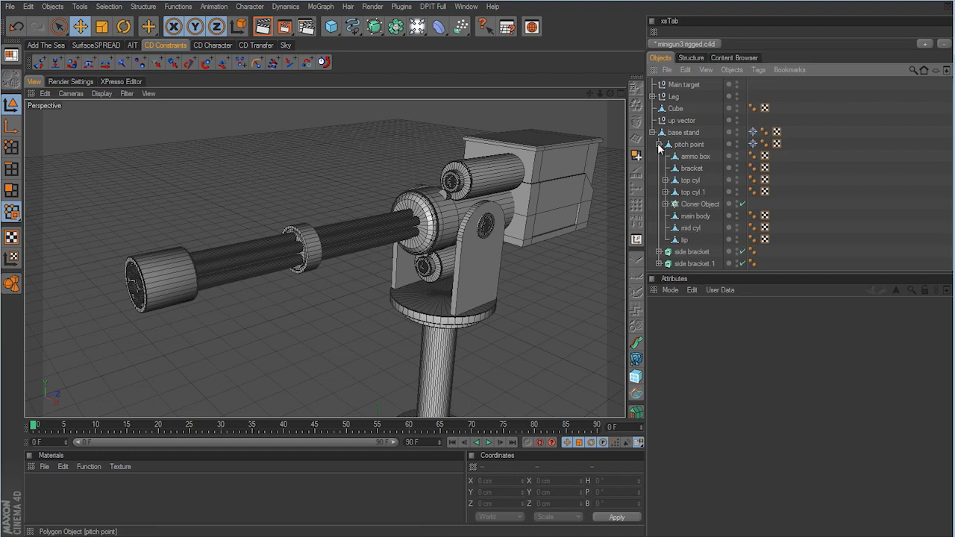
click(705, 206)
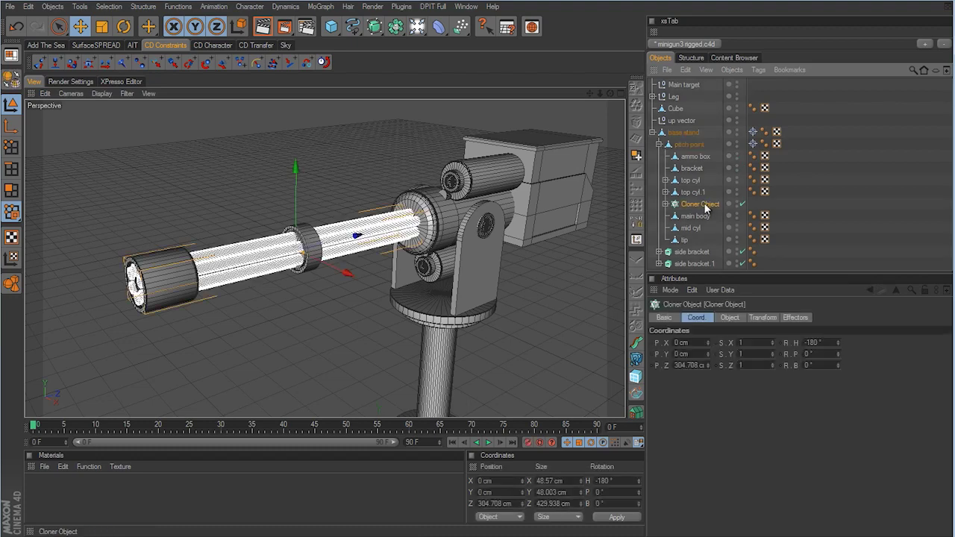
- Try a 60° offset on the Cloner Object's radial clones, and undo the change
click(731, 318)
alt+drag(556, 318, 477, 276)
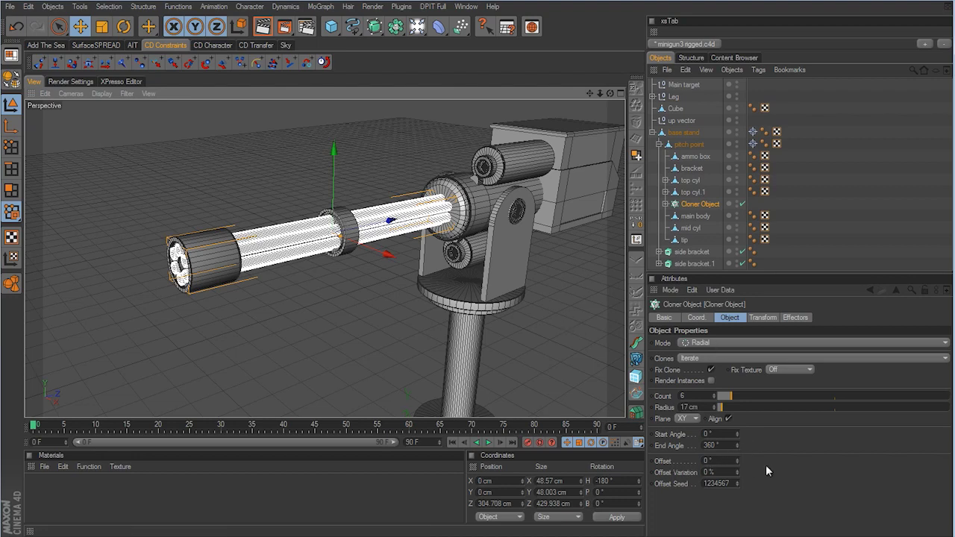
mouse_move(737, 461)
mouse_down()
mouse_move(735, 432)
mouse_move(740, 474)
mouse_move(737, 457)
mouse_up()
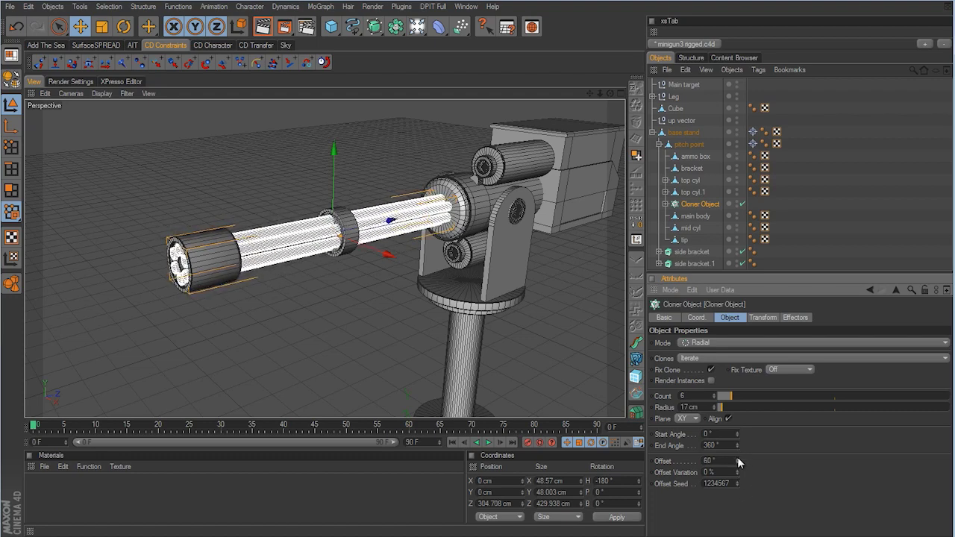
key(ctrl+z)
- Convert the Cloner Object into editable geometry and expand its hierarchy to reveal the individual cylinders
click(705, 208)
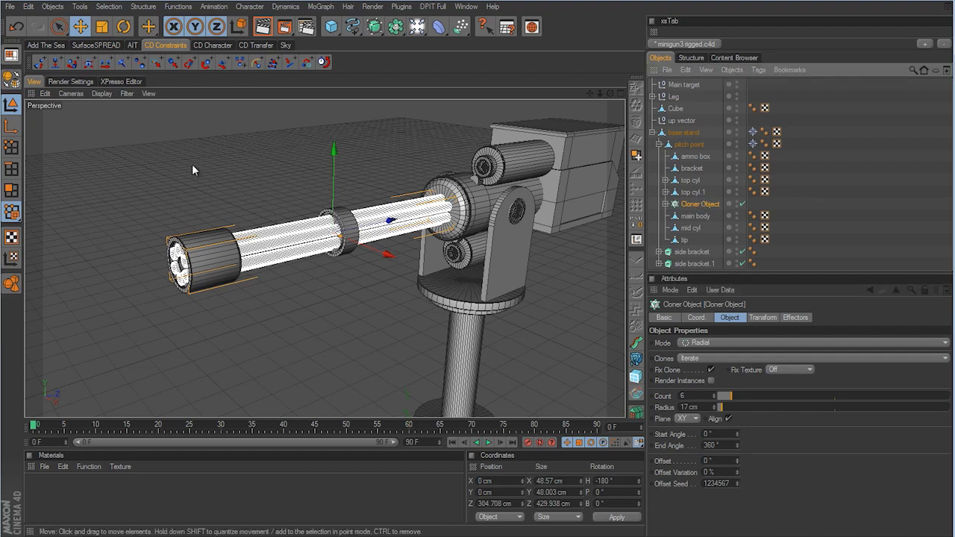
click(14, 84)
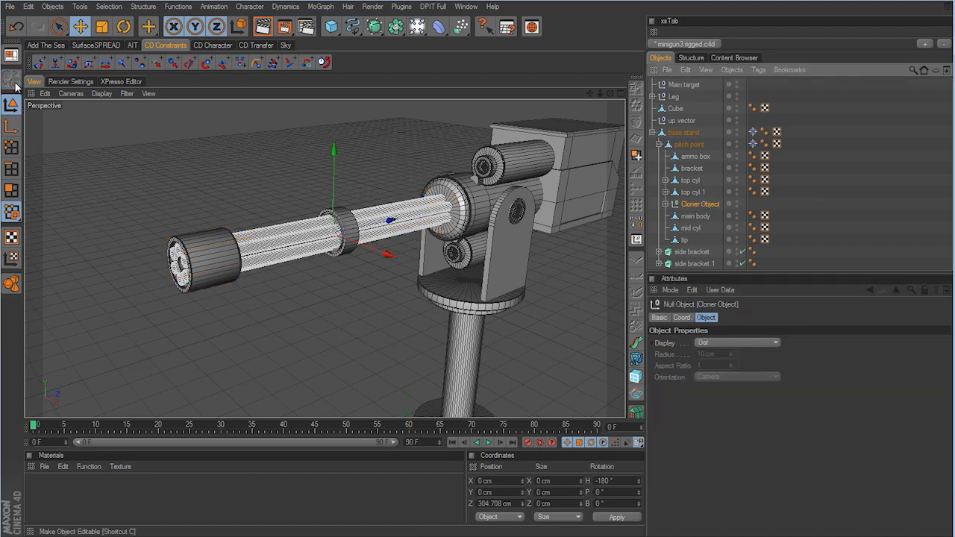
click(665, 204)
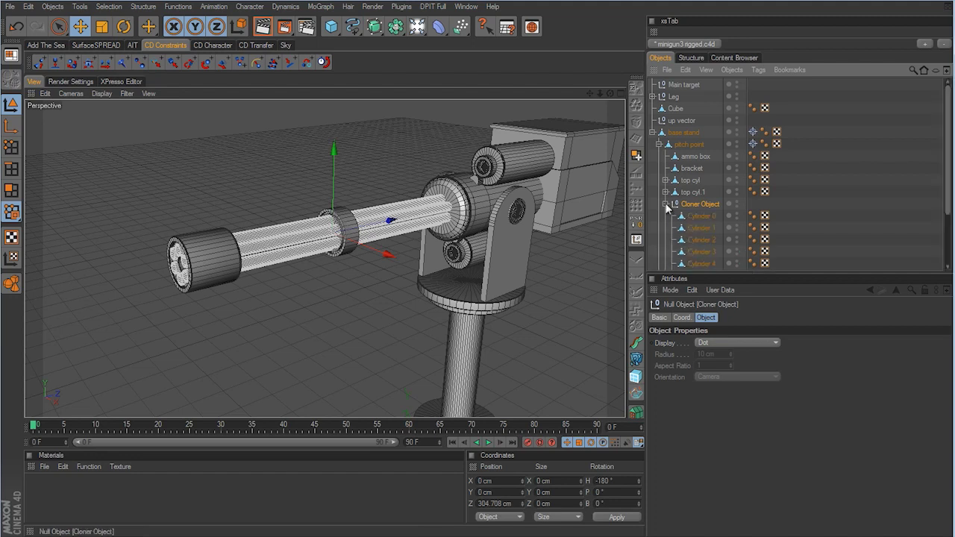
drag(950, 177, 949, 223)
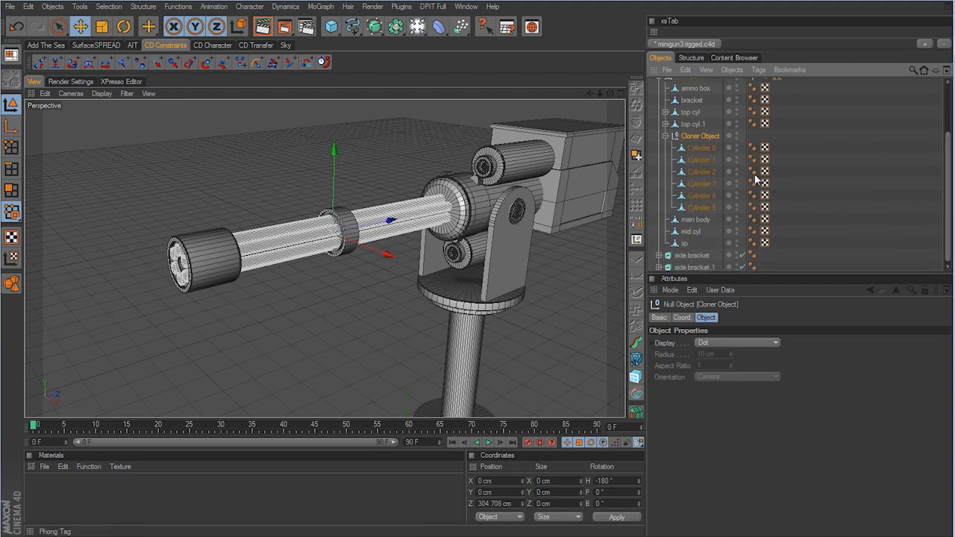
drag(745, 169, 761, 169)
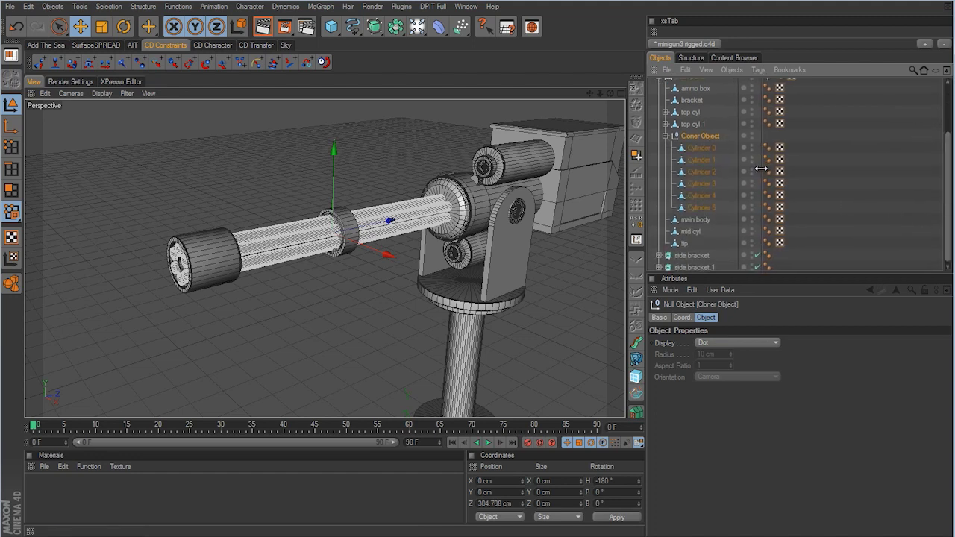
- Rename the converted Cloner Object null as Barrels
double_click(705, 136)
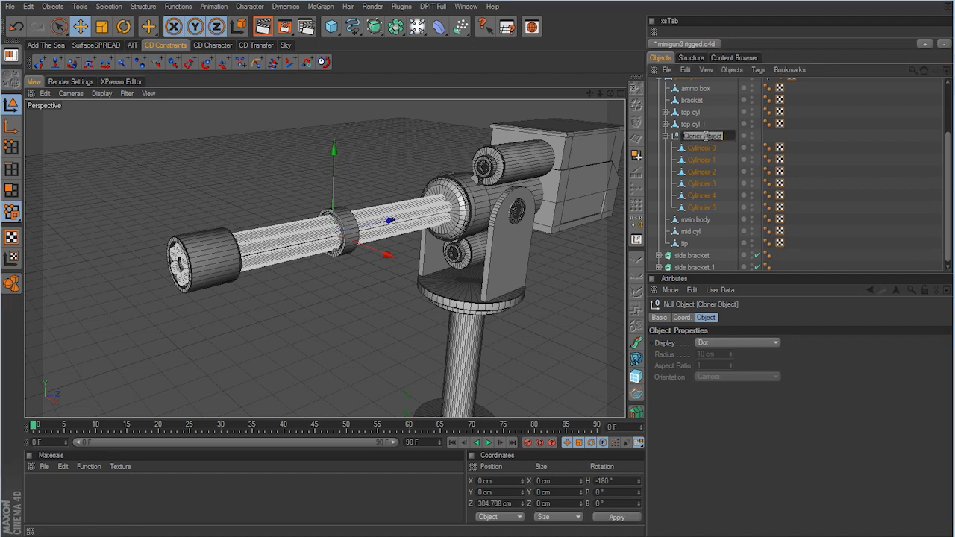
text(Barrels)
key(Return)
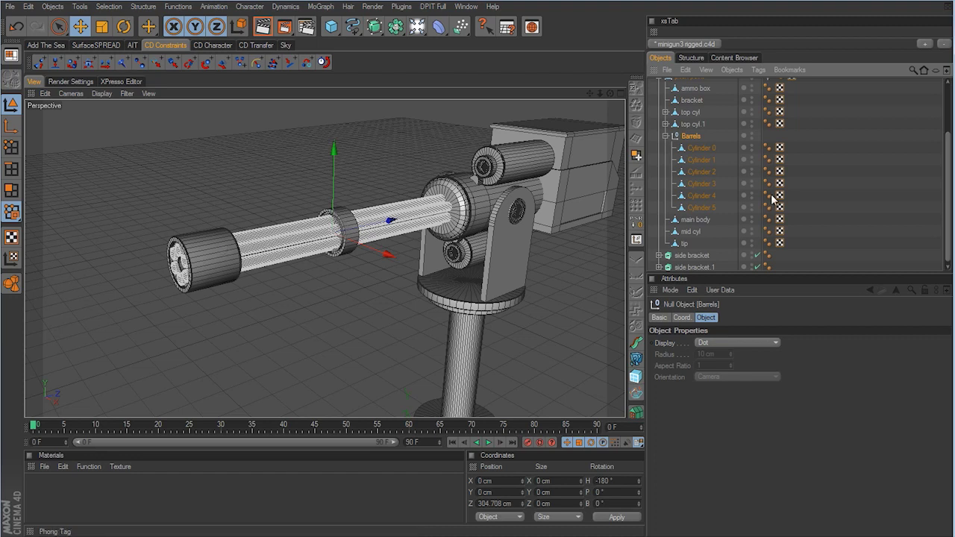
- Make mid cyl and tip children of the Barrels null
click(690, 232)
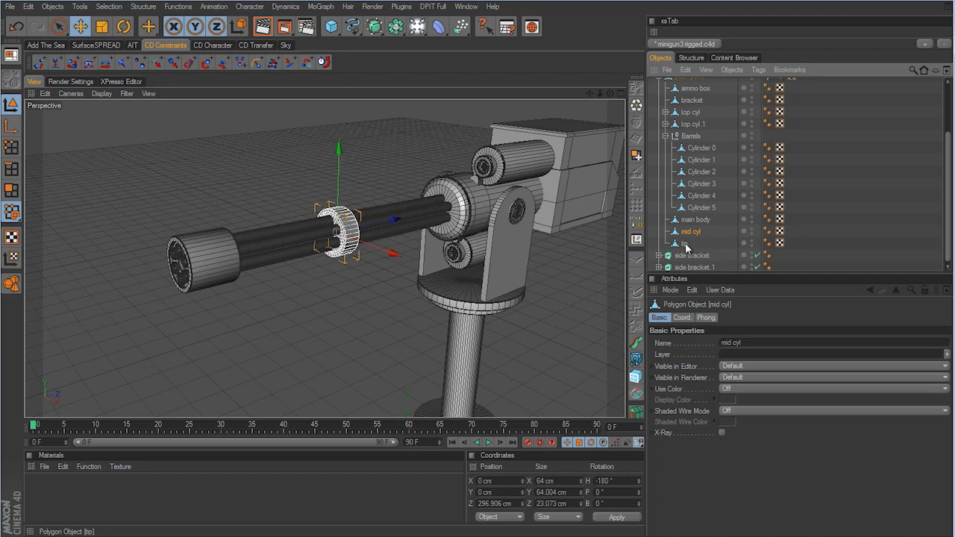
ctrl+click(686, 244)
drag(693, 156, 691, 140)
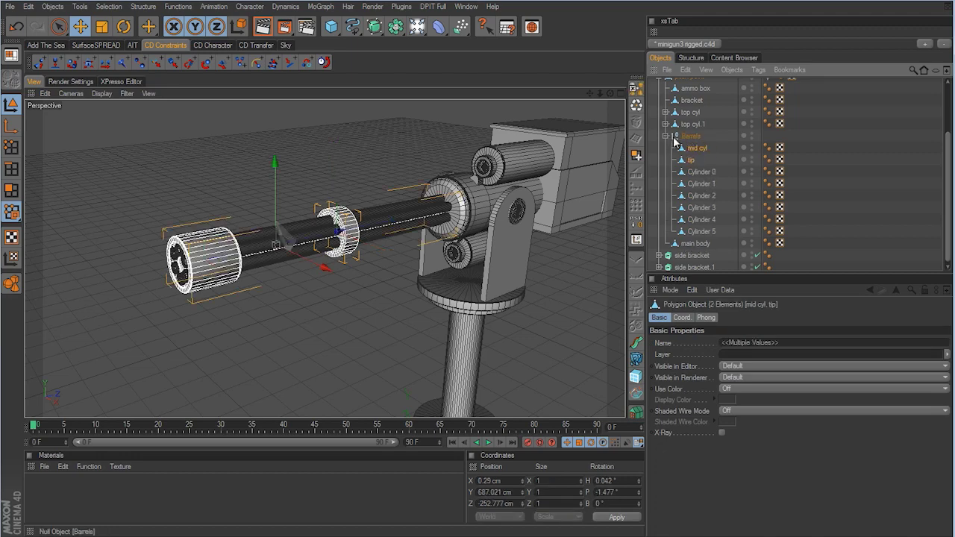
- Test spinning the Barrels null about its bank axis, and reset the bank rotation to 0°
click(694, 136)
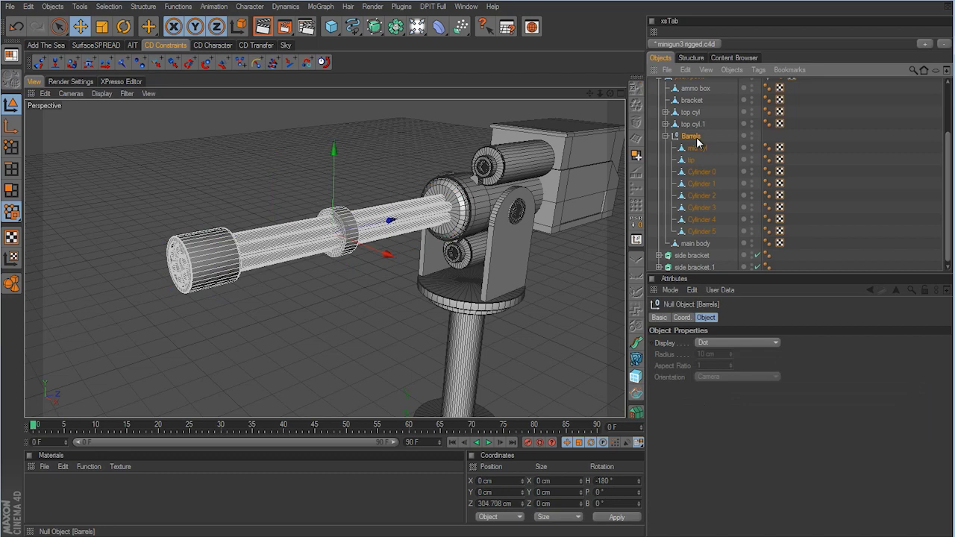
click(682, 317)
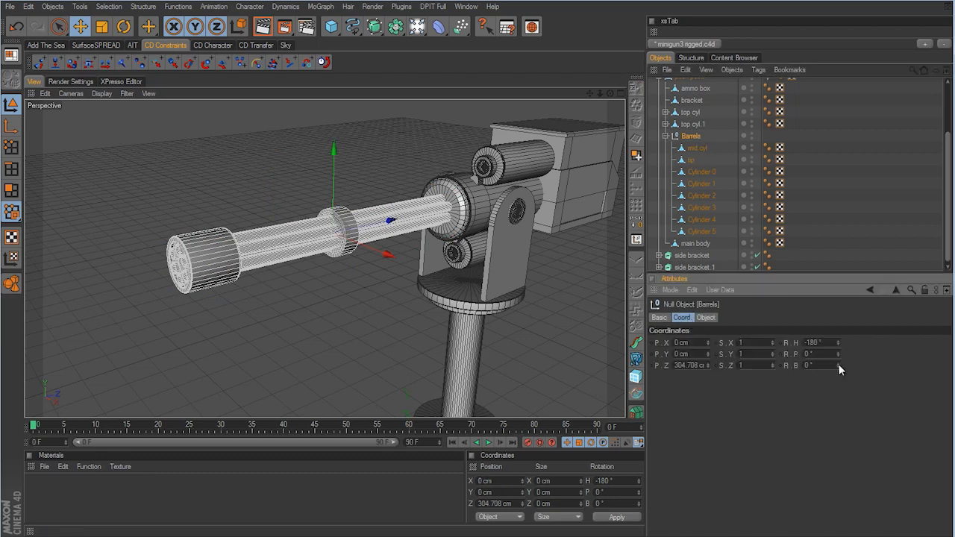
mouse_move(838, 365)
mouse_down()
mouse_move(839, 381)
mouse_move(838, 365)
mouse_up()
double_click(797, 362)
text(0)
key(Return)
- Inset the main body's front cap polygons around the barrels by about 12.8 cm with Extrude Inner
alt+drag(607, 283, 563, 302)
alt+right_drag(562, 303, 478, 308)
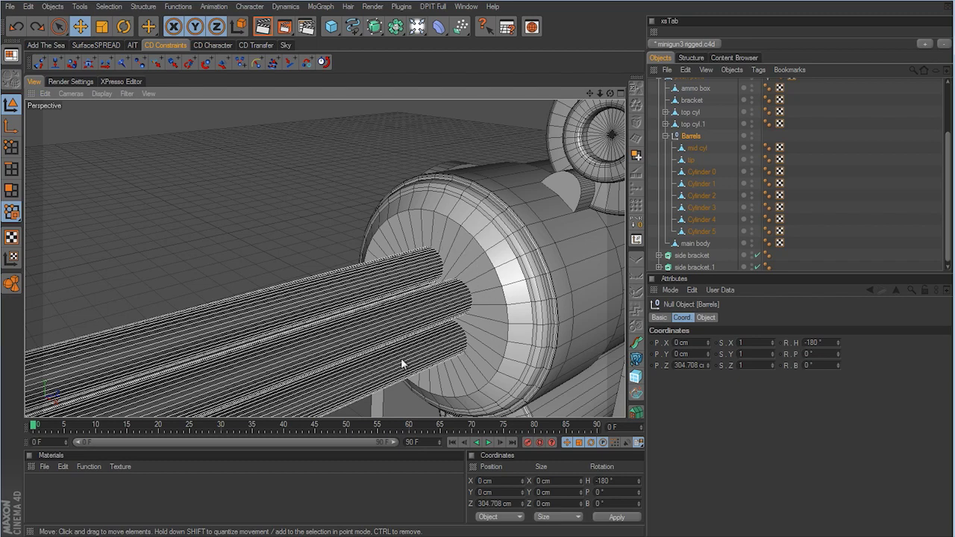
click(413, 222)
click(10, 192)
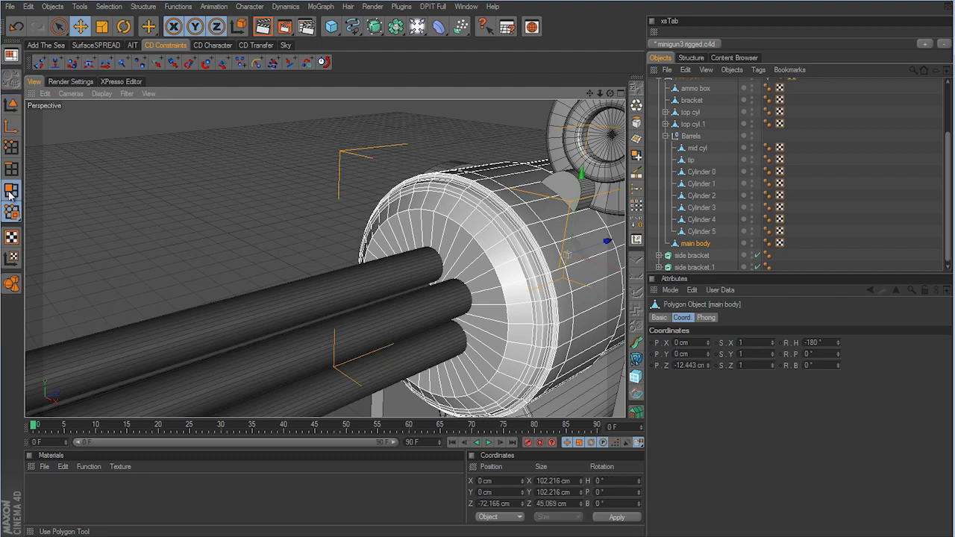
click(59, 26)
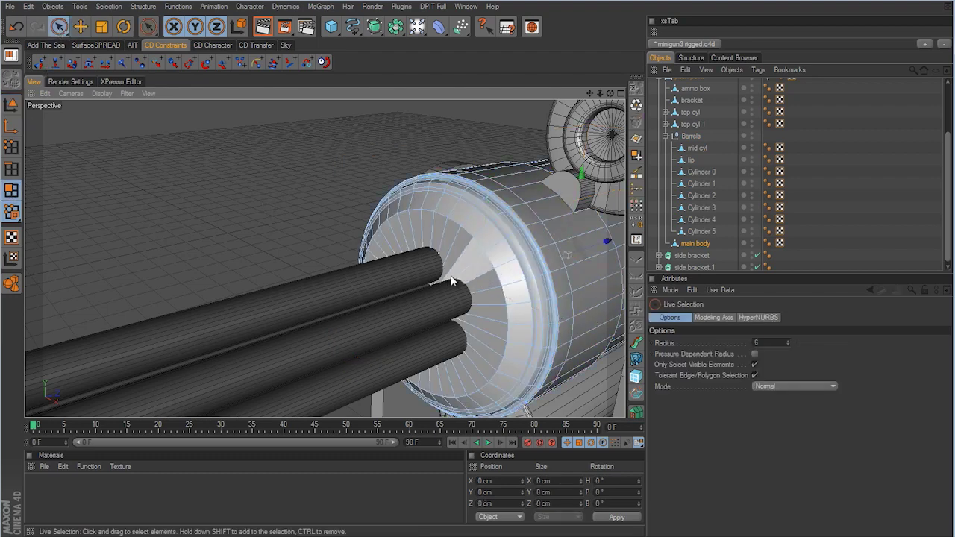
mouse_move(451, 281)
mouse_down()
mouse_move(454, 253)
mouse_move(406, 275)
mouse_move(409, 318)
mouse_move(472, 343)
mouse_move(475, 288)
mouse_move(458, 246)
mouse_up()
right_click(509, 125)
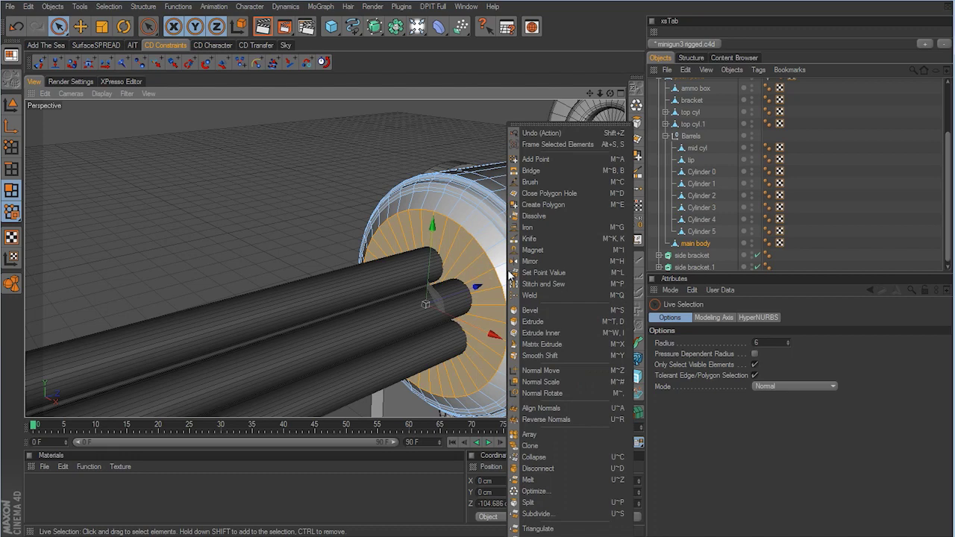
click(543, 337)
mouse_move(470, 280)
mouse_down()
mouse_move(484, 277)
mouse_move(479, 282)
mouse_up()
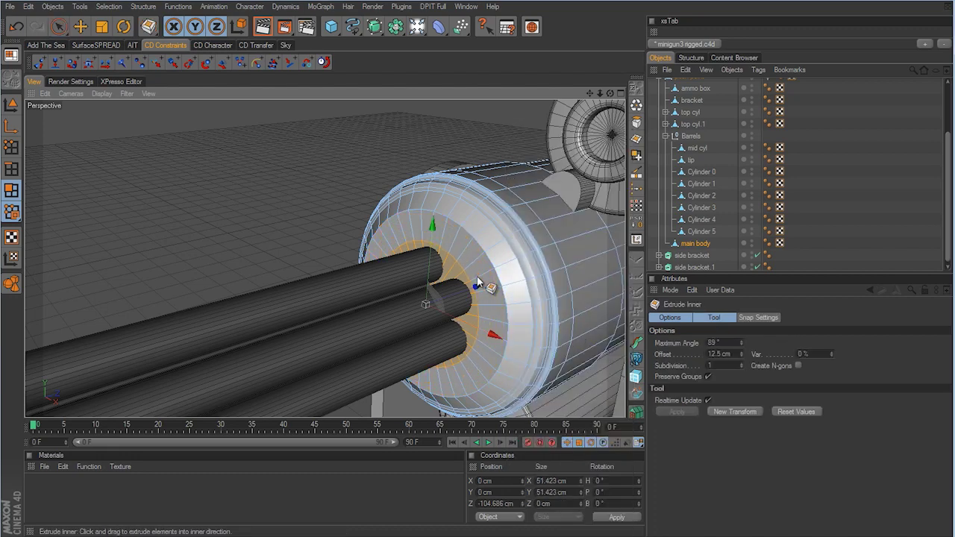
- Extrude the inset cap polygons back into the main body to about Z -54 cm, forming a recess around the barrels
right_click(565, 332)
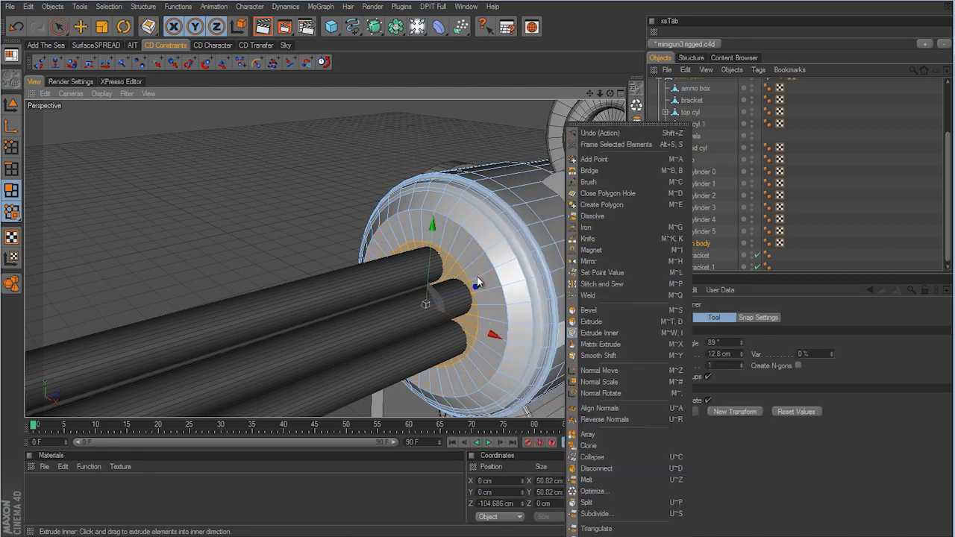
click(582, 323)
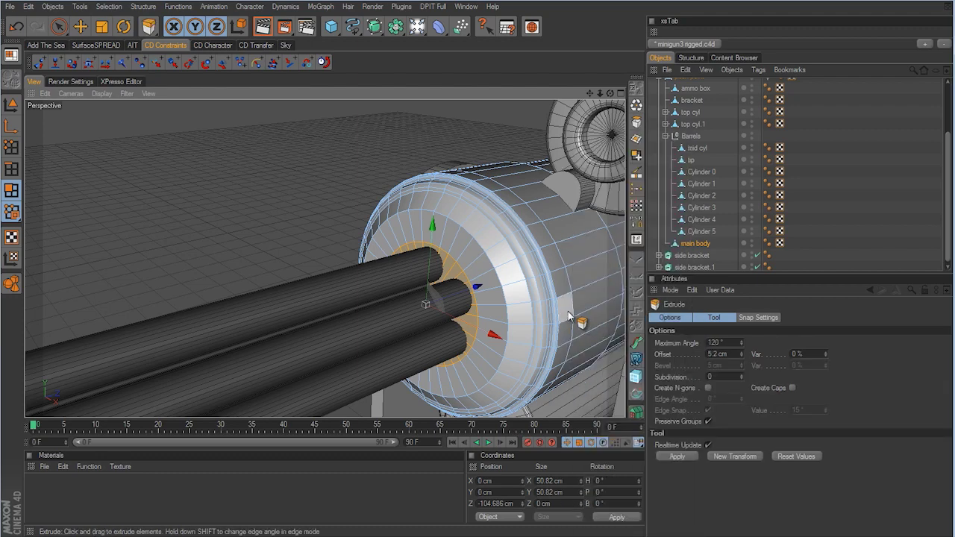
drag(568, 311, 477, 276)
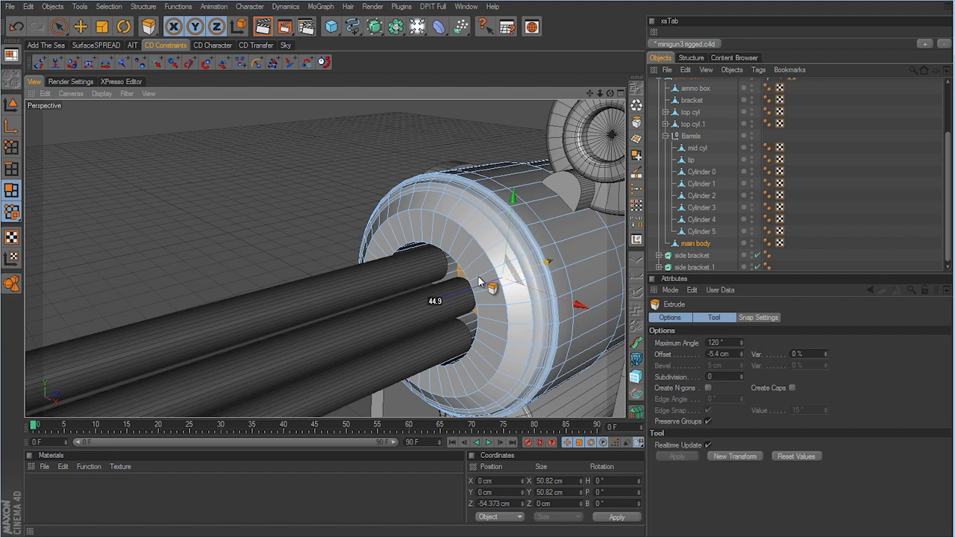
click(278, 234)
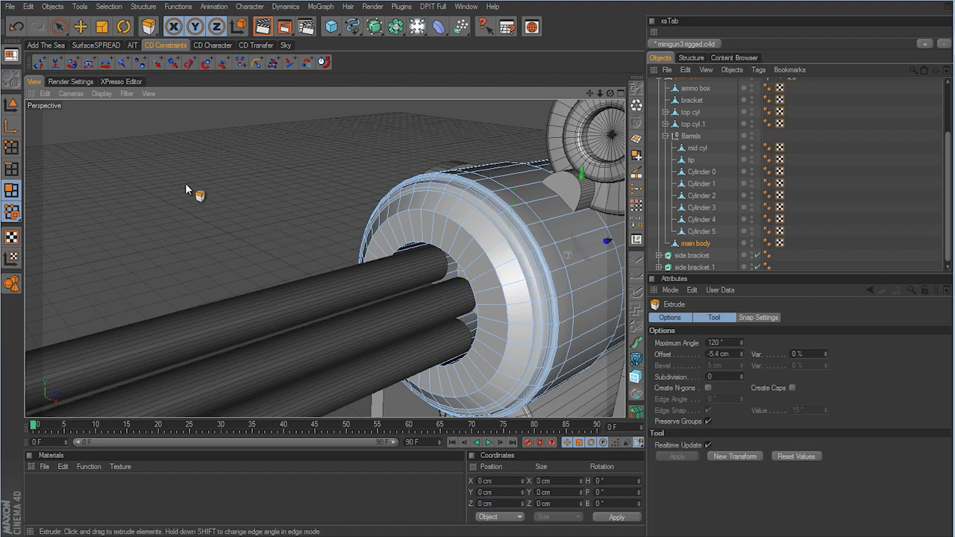
- Bevel the edge loop around the main body's recess opening with an inner offset of about 2.5 cm
click(15, 170)
key(u)
key(l)
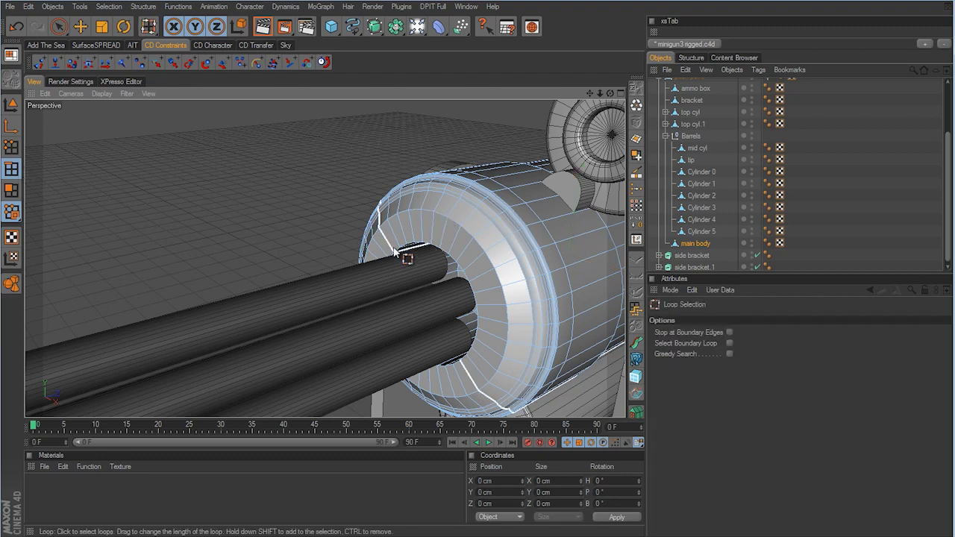
click(429, 252)
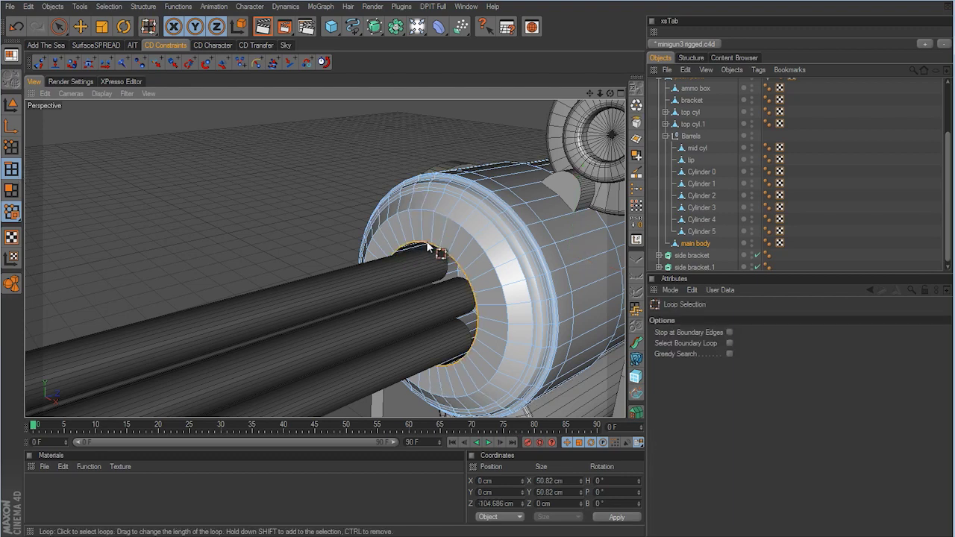
right_click(540, 246)
click(567, 464)
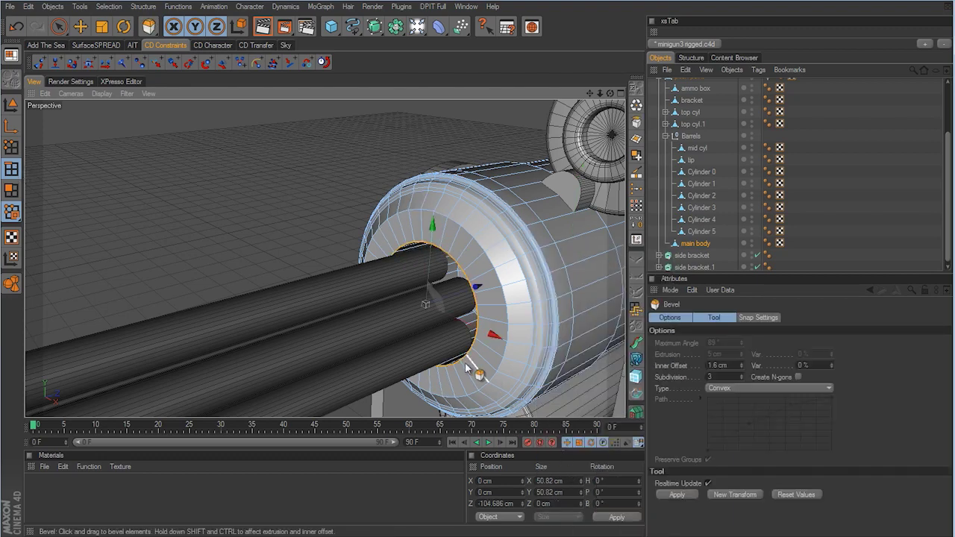
scroll(474, 280, up, 5)
alt+drag(473, 279, 444, 300)
scroll(472, 277, down, 5)
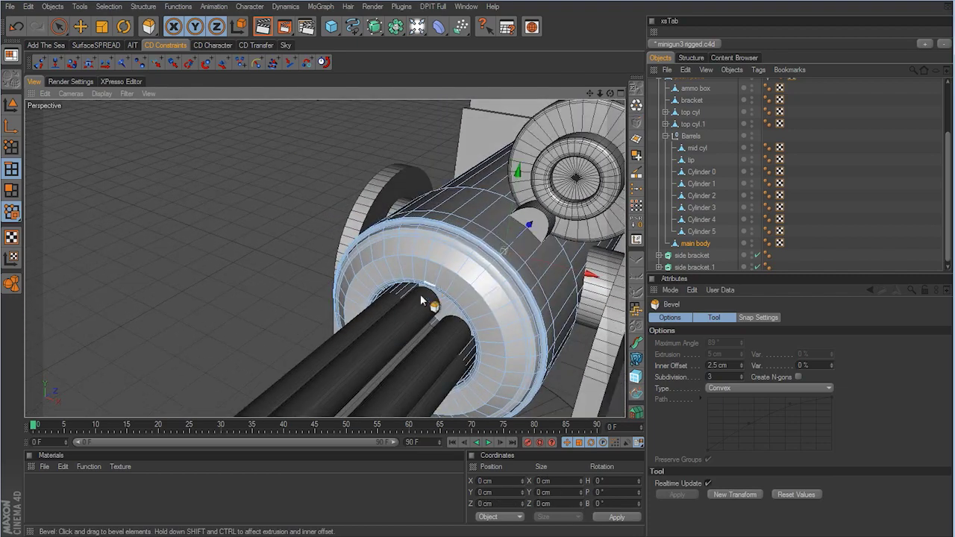
- Select the rear-end points of the six barrel cylinders, Cylinder 0 to Cylinder 5, inside the main body
click(12, 147)
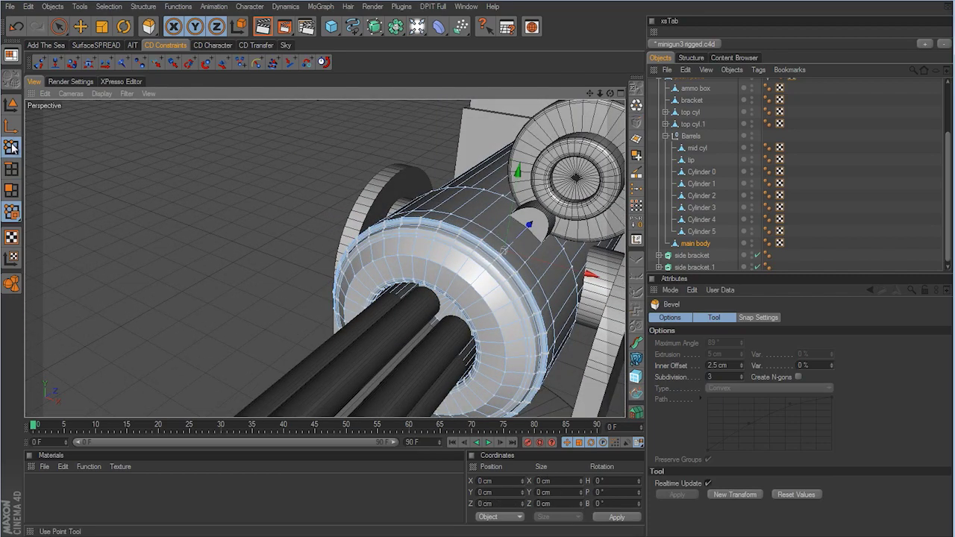
click(58, 28)
click(95, 36)
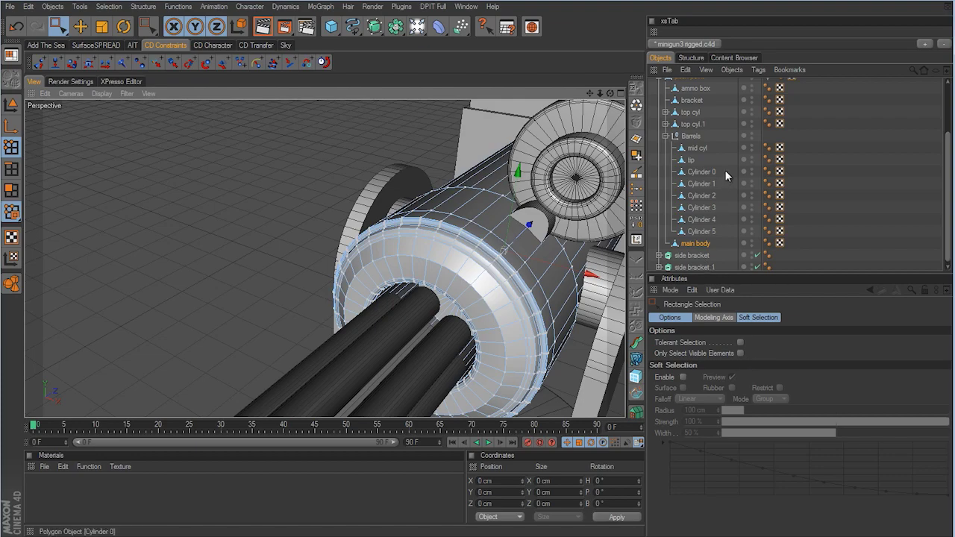
drag(725, 171, 725, 240)
alt+drag(537, 268, 478, 282)
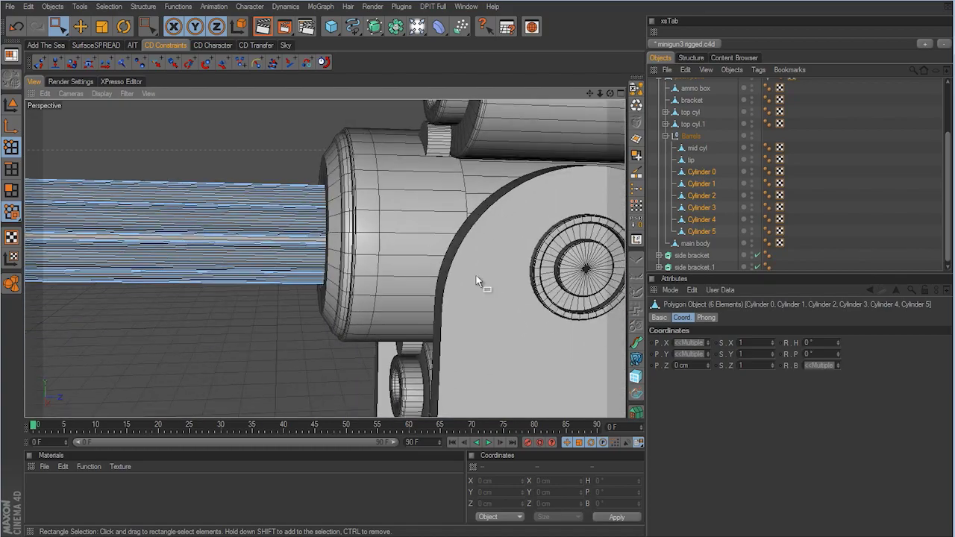
drag(230, 133, 422, 367)
- Examine how the six barrels sit in the main body's recess from several angles, and deselect everything
alt+drag(433, 298, 483, 278)
alt+drag(451, 313, 480, 282)
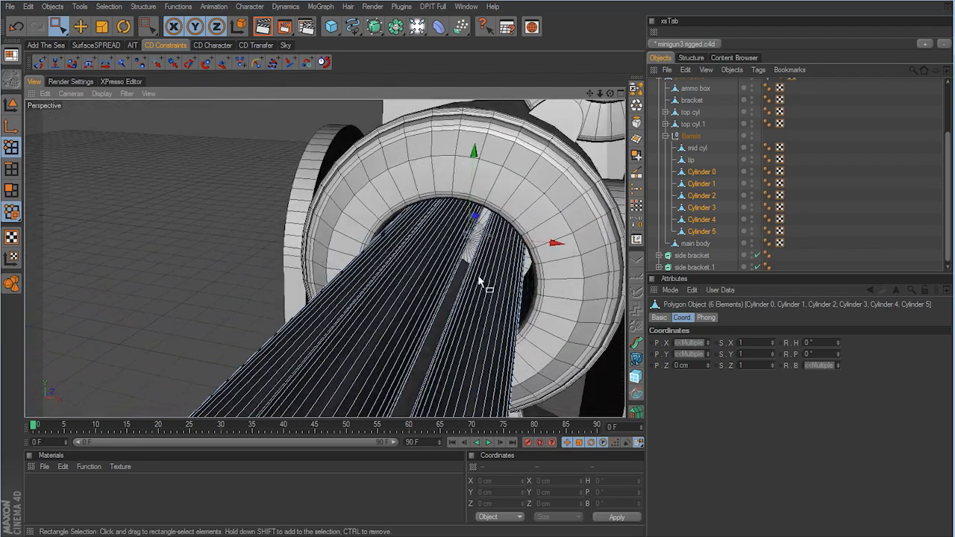
scroll(480, 282, up, 5)
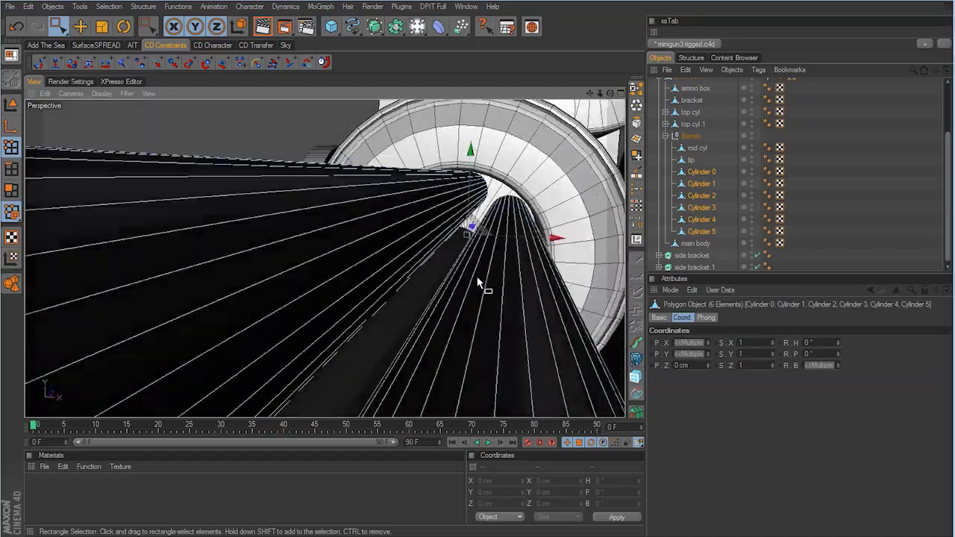
scroll(478, 280, down, 4)
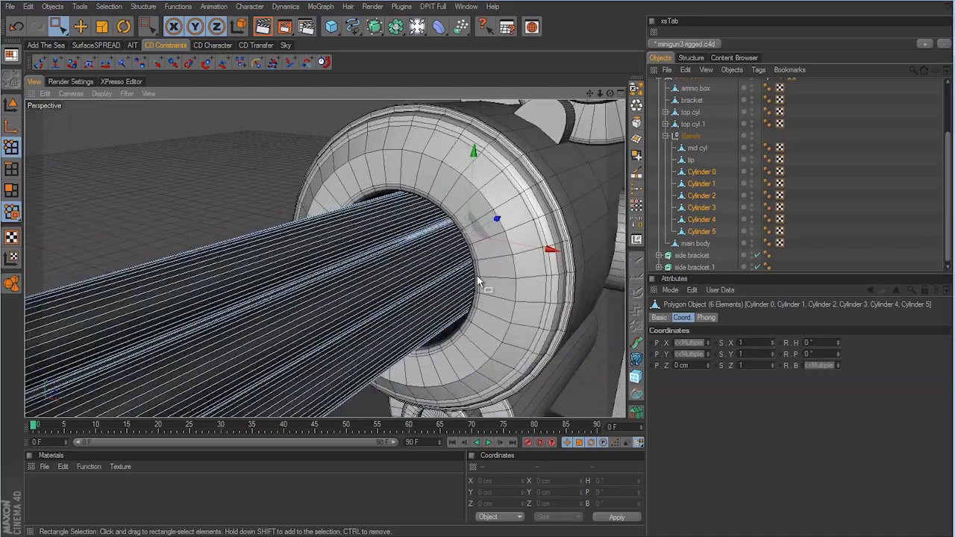
scroll(477, 276, down, 5)
alt+drag(477, 275, 500, 306)
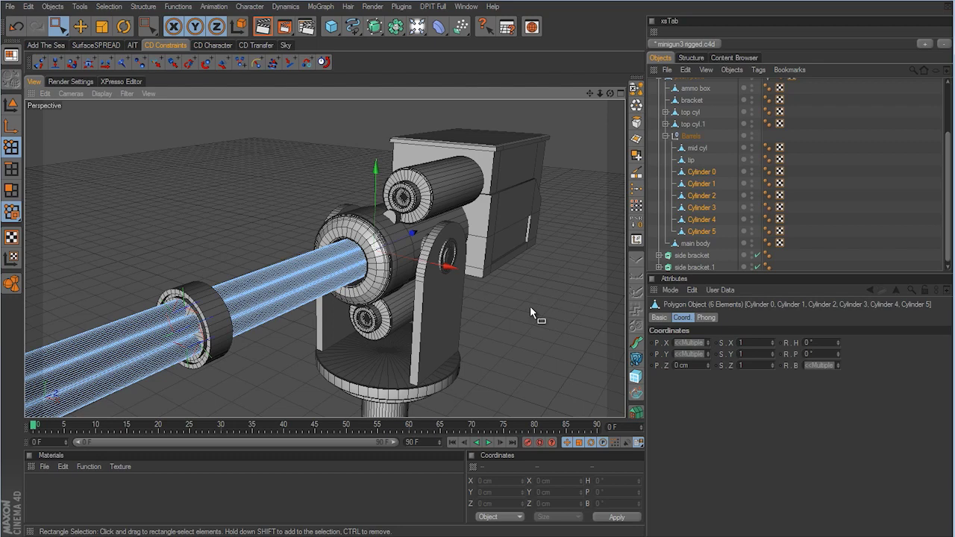
click(808, 244)
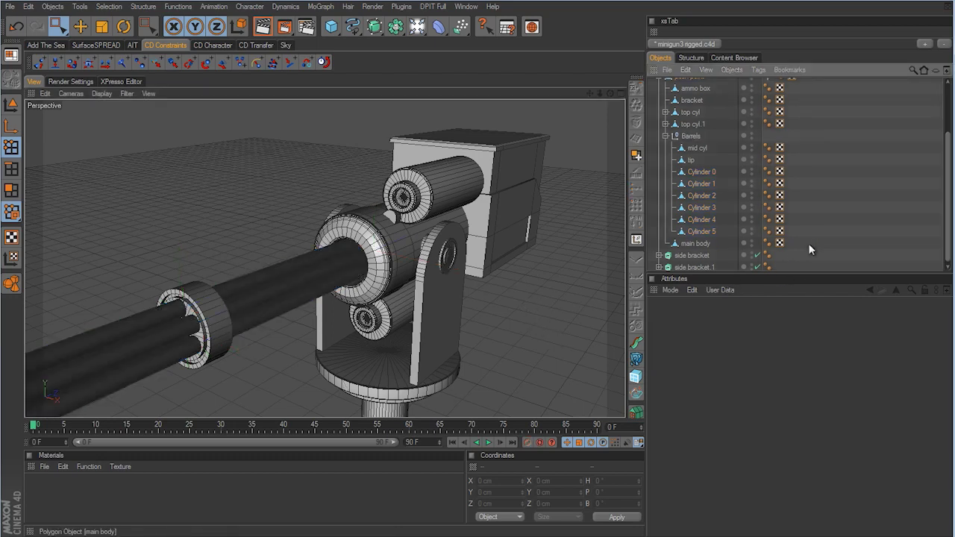
alt+drag(449, 286, 479, 279)
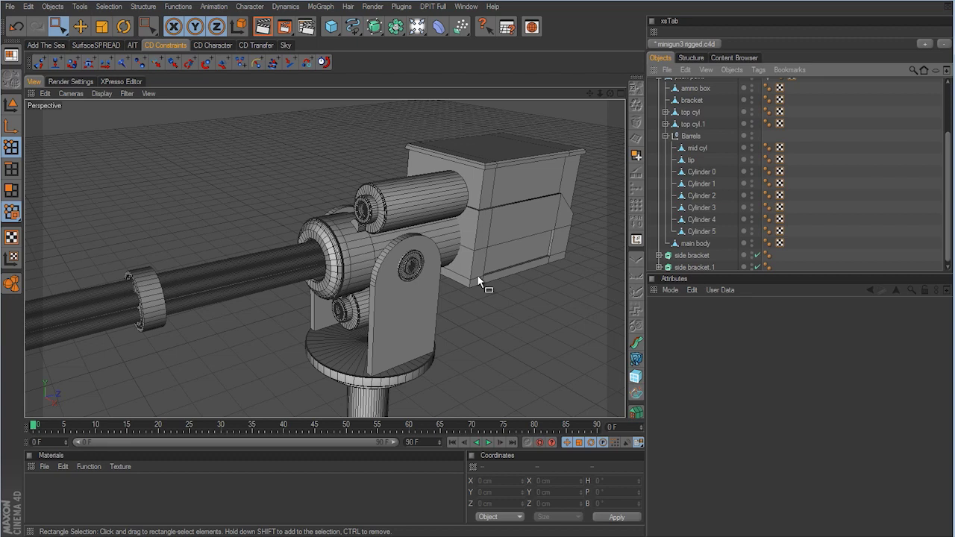
- Reselect the barrels' rear-end points, try sliding them along Z in the Right view, and undo the moves
click(366, 258)
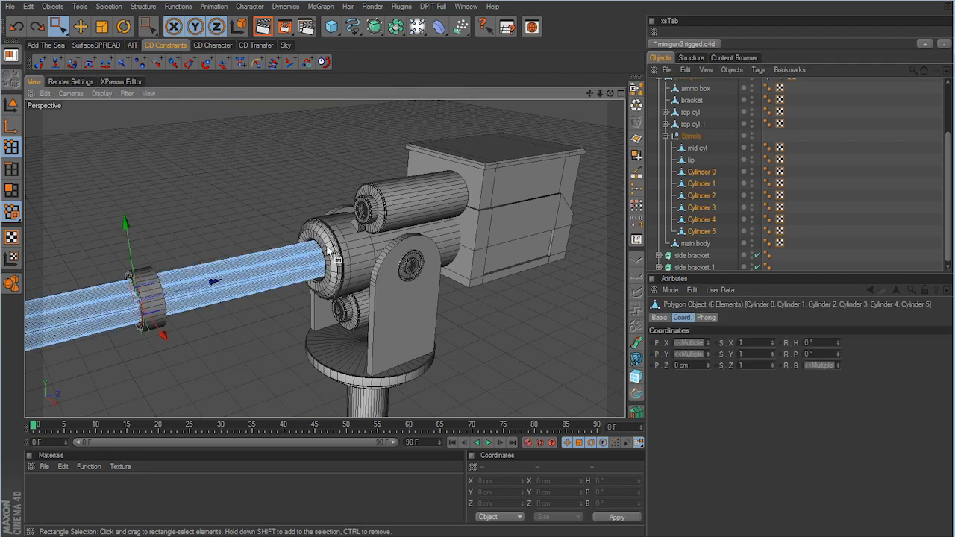
drag(246, 140, 461, 362)
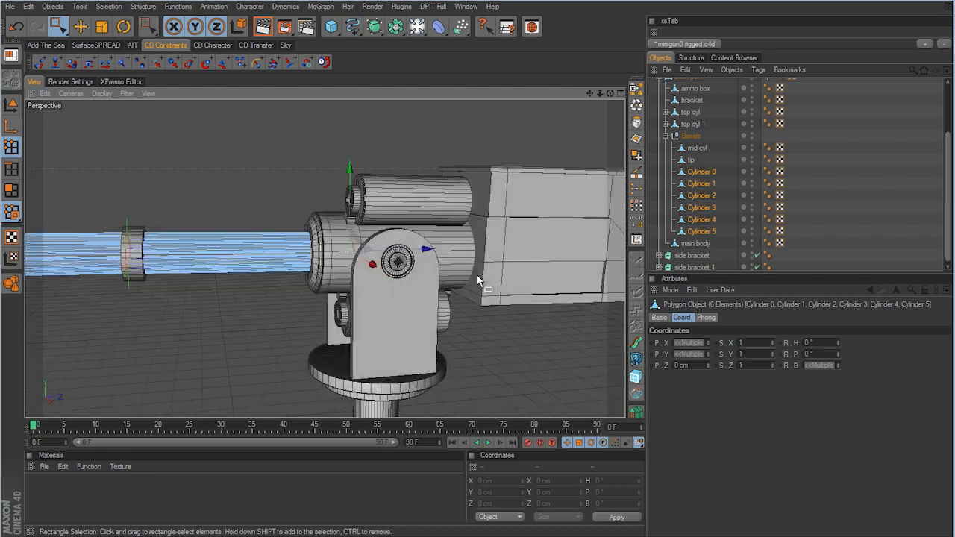
middle_click(461, 362)
middle_click(281, 358)
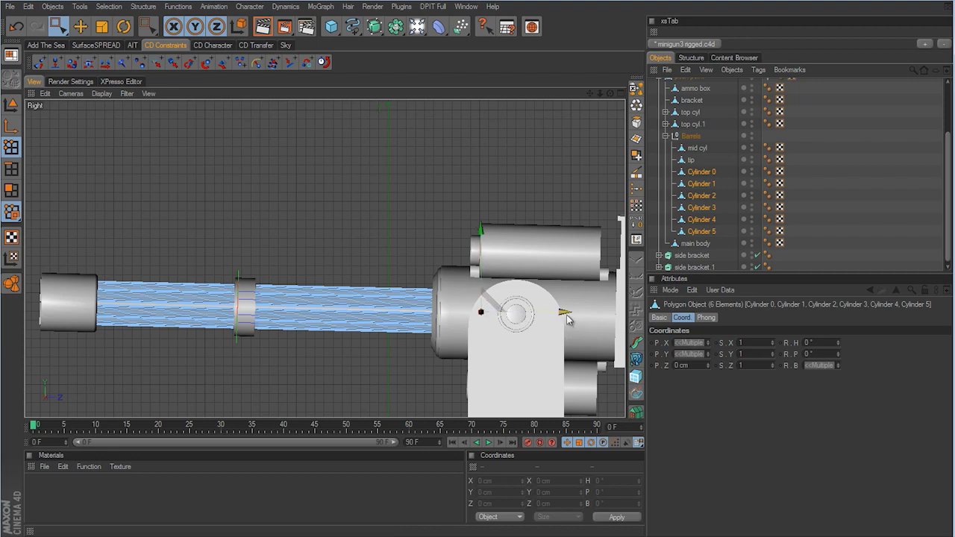
drag(566, 317, 521, 316)
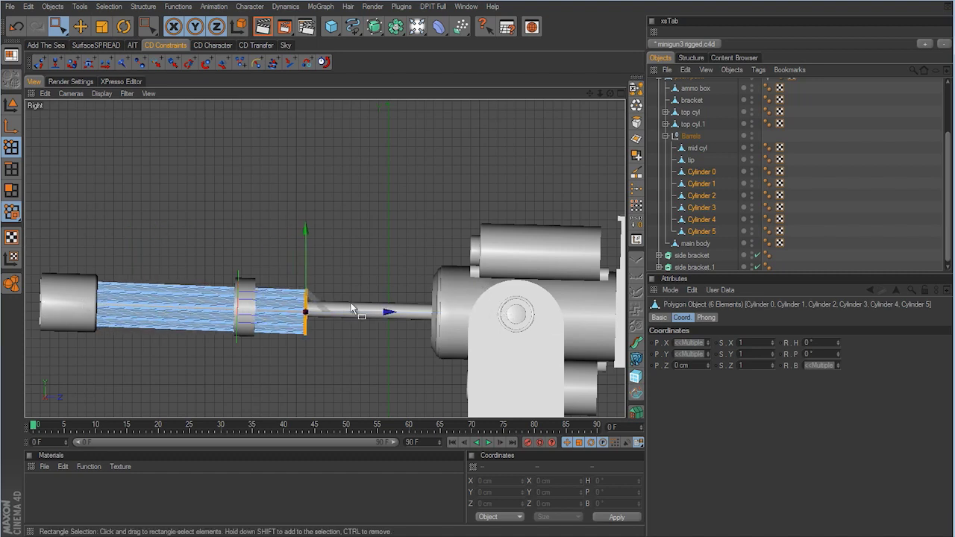
drag(389, 312, 481, 281)
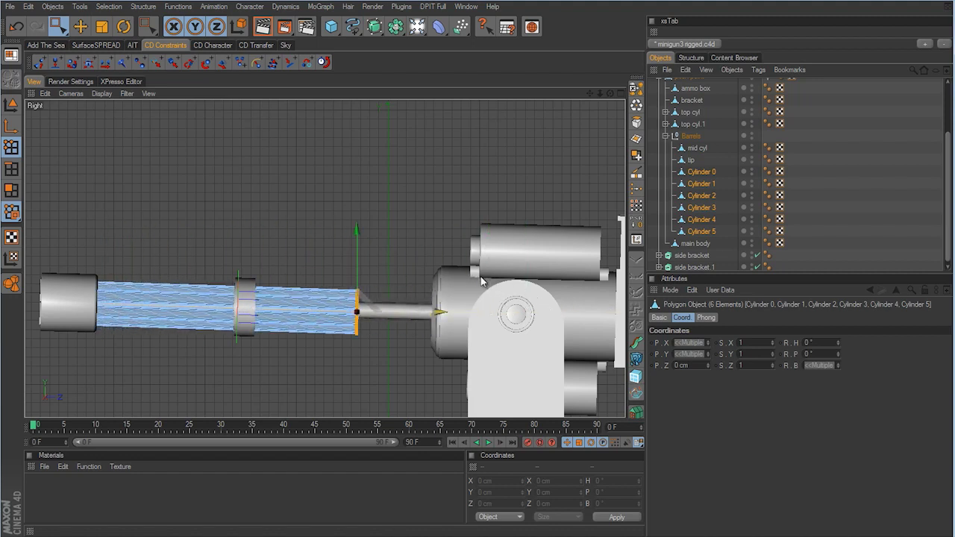
key(ctrl+z)
key(ctrl+z)
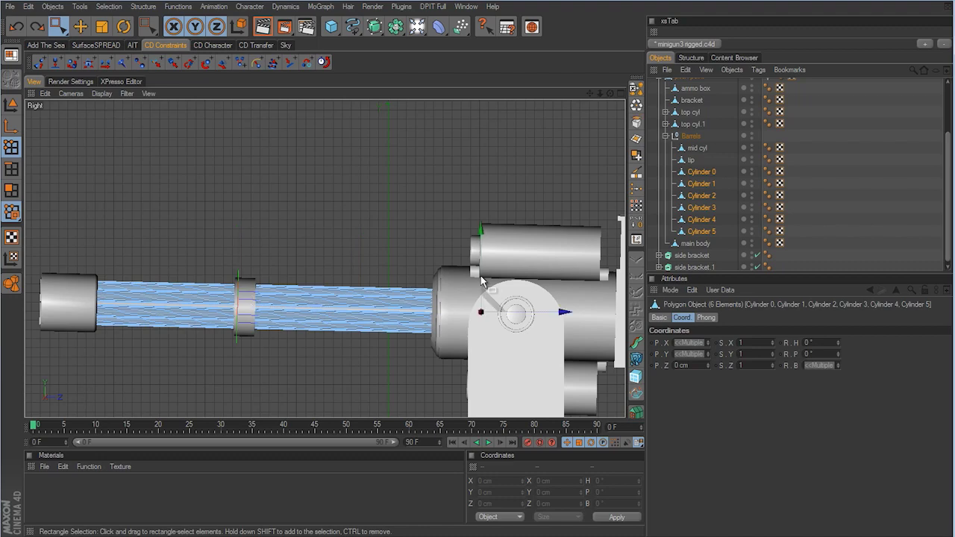
- Check the barrel ends in perspective, restore the six cylinders' selection, and reselect their rear-end points in the Right view
click(379, 262)
key(F5)
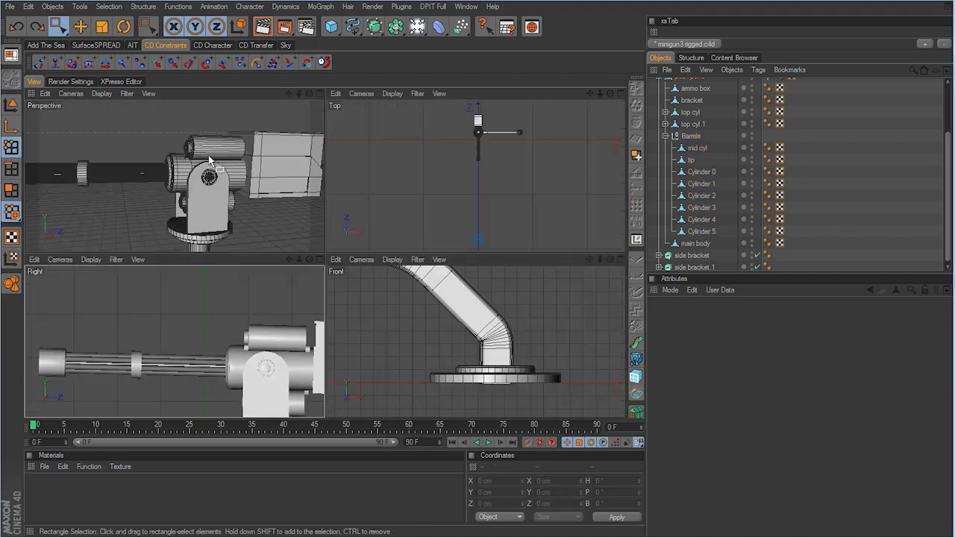
key(F1)
alt+drag(485, 283, 422, 279)
key(ctrl+z)
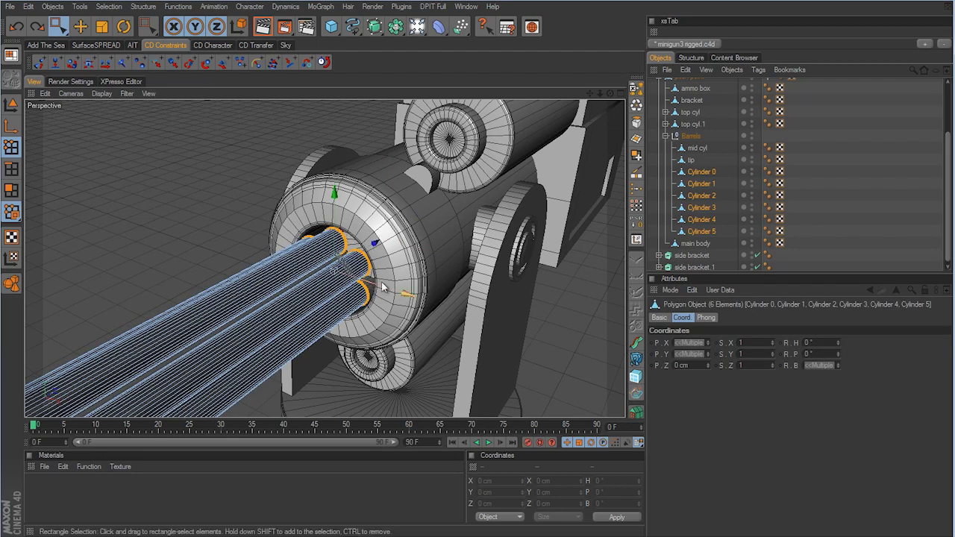
key(F5)
key(F3)
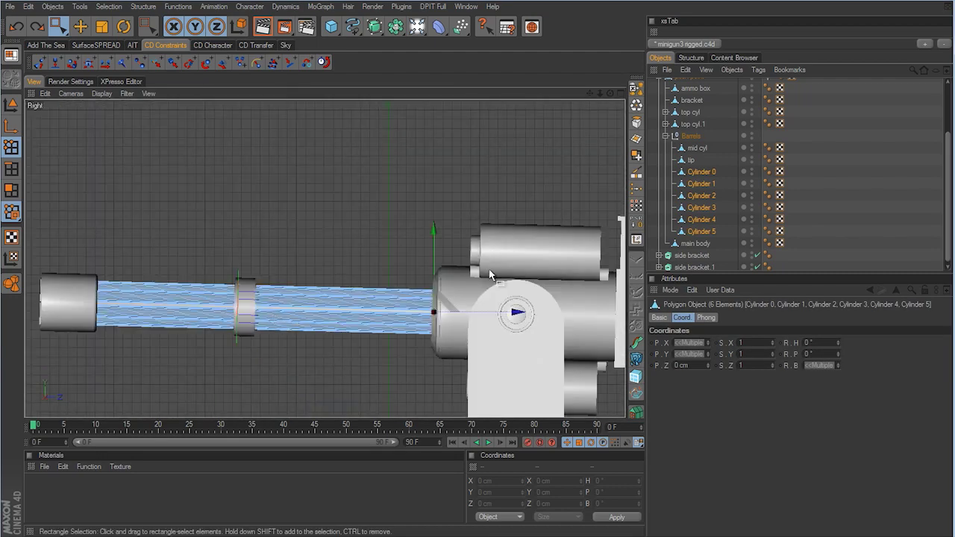
scroll(477, 275, up, 3)
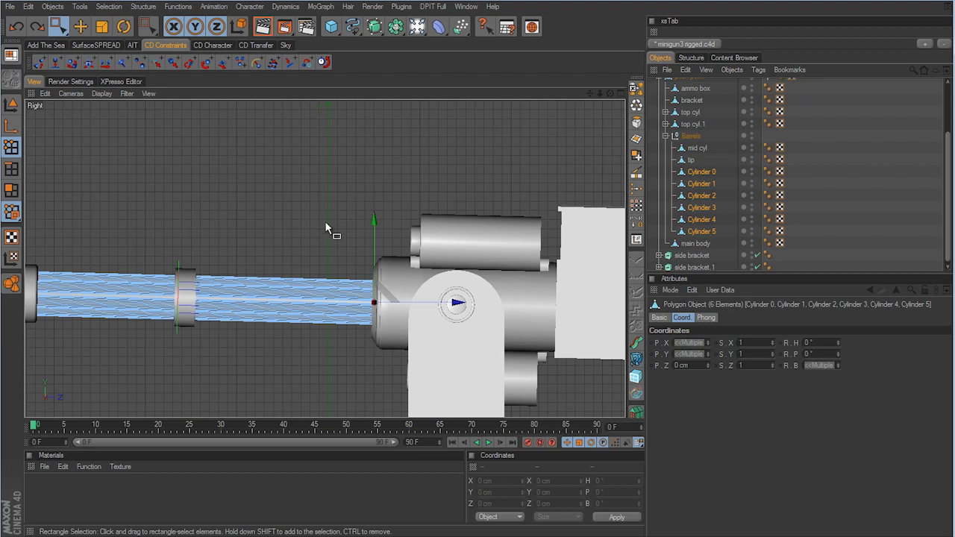
drag(325, 221, 462, 396)
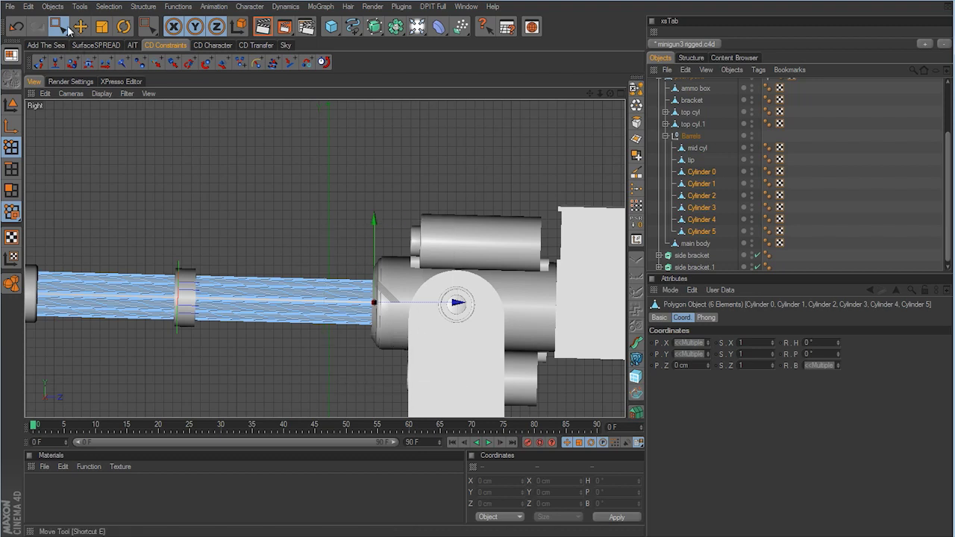
- Set the Rectangle Selection tool's modeling axis orientation to Object
drag(58, 27, 97, 39)
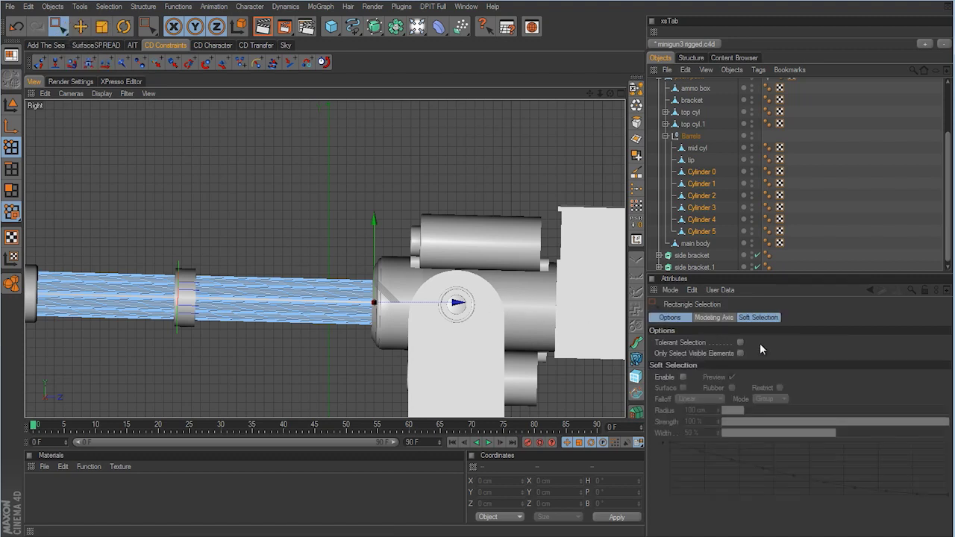
click(712, 317)
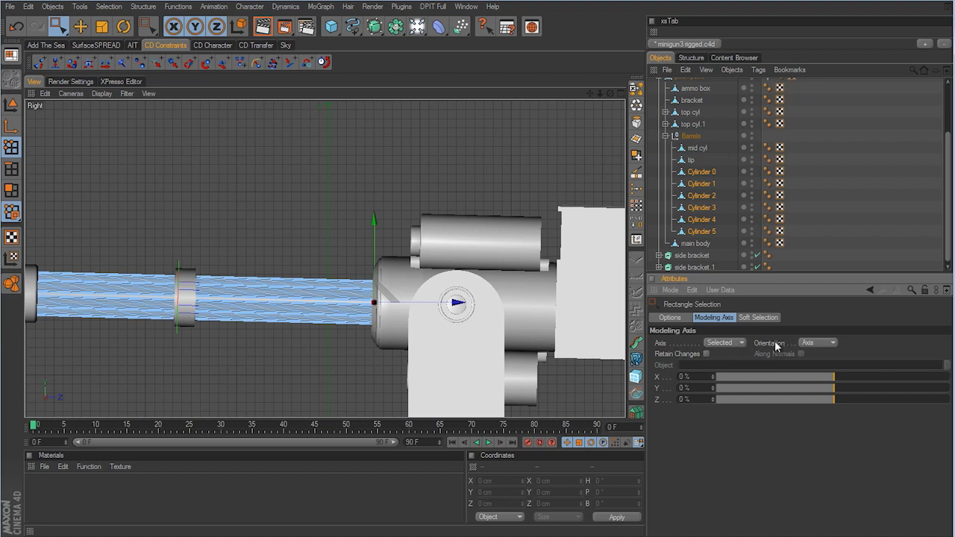
click(831, 342)
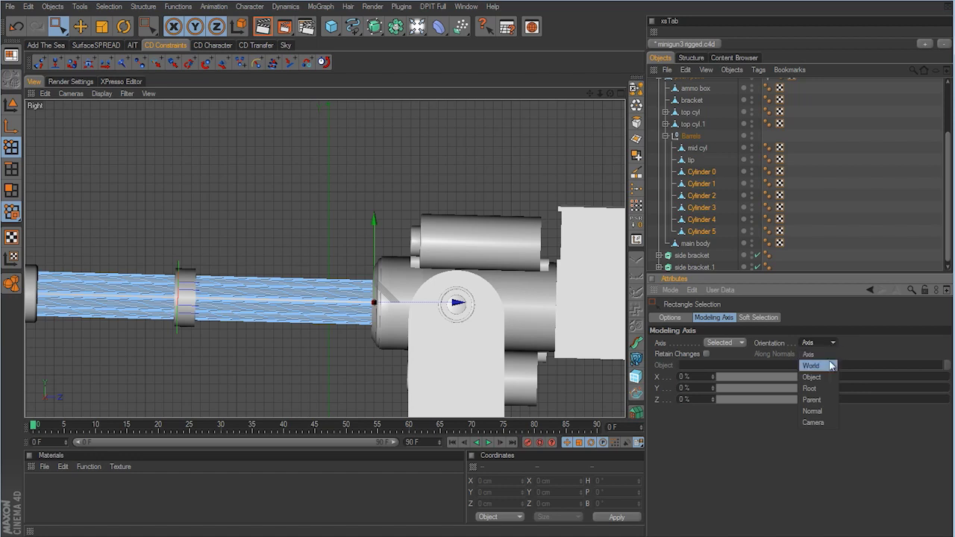
click(813, 377)
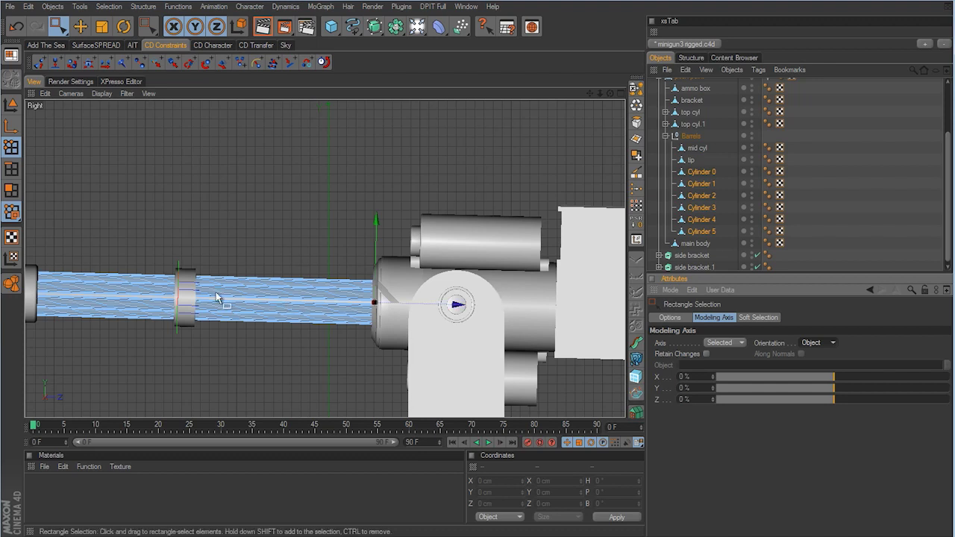
- Slide the barrels' rear-end points along their object Z axis and check their fit in the main body's recess in perspective
alt+middle_drag(473, 278, 479, 275)
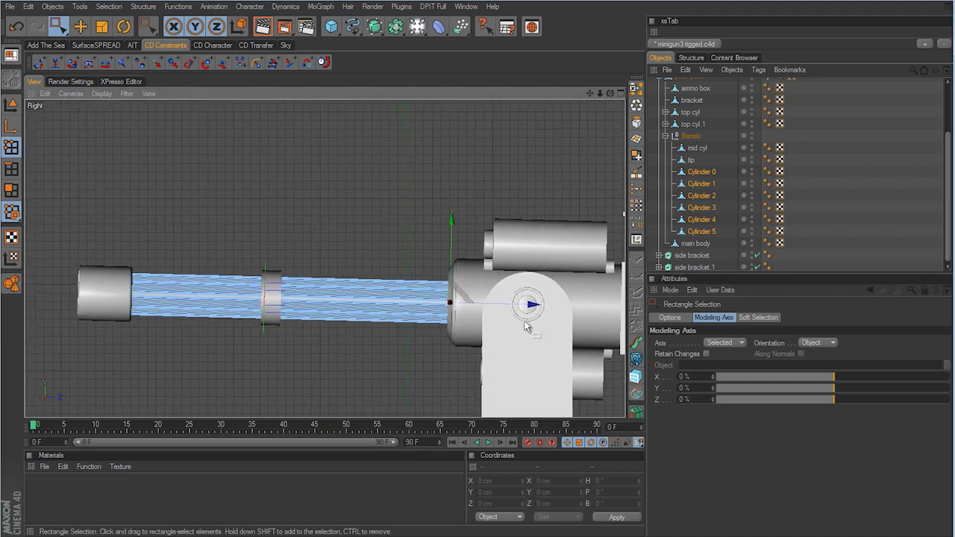
drag(479, 276, 512, 302)
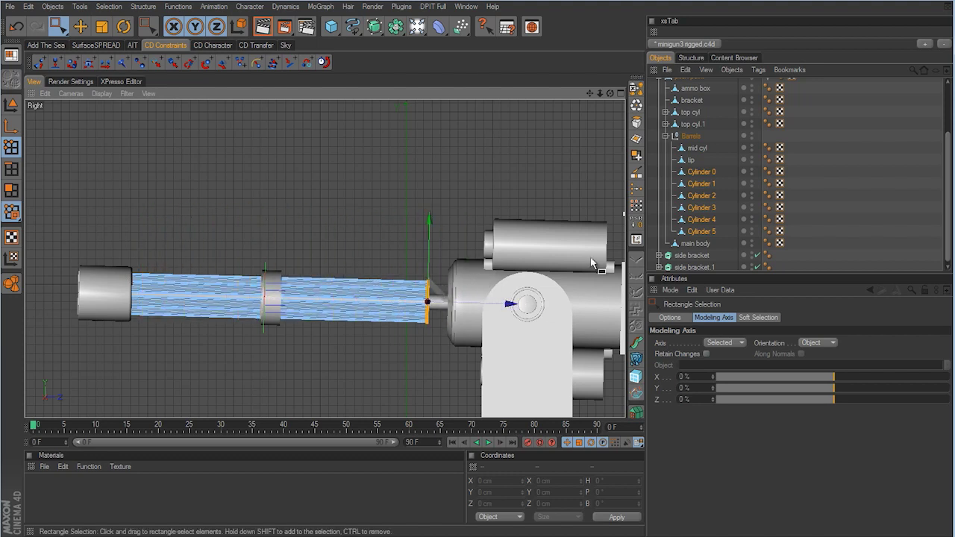
middle_click(511, 302)
middle_click(263, 201)
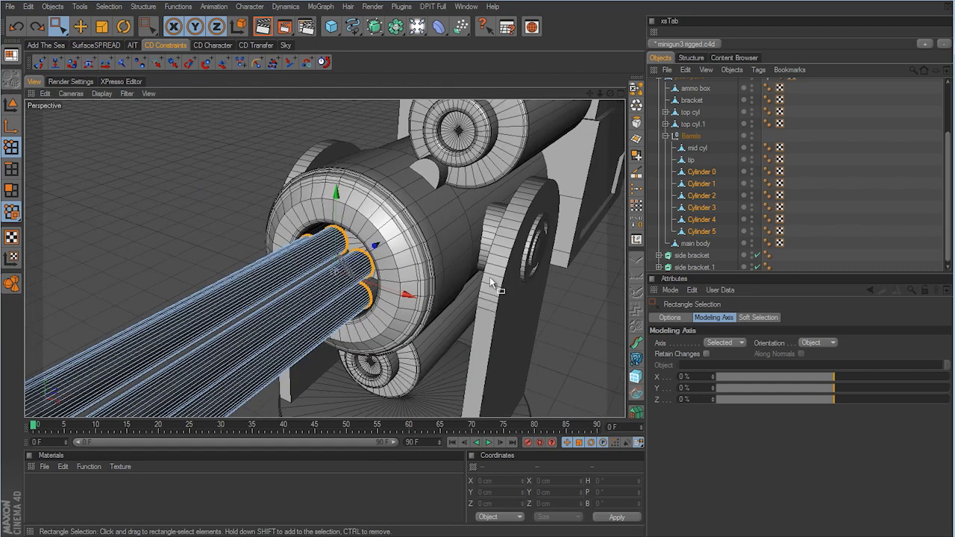
scroll(489, 277, up, 3)
drag(487, 280, 477, 282)
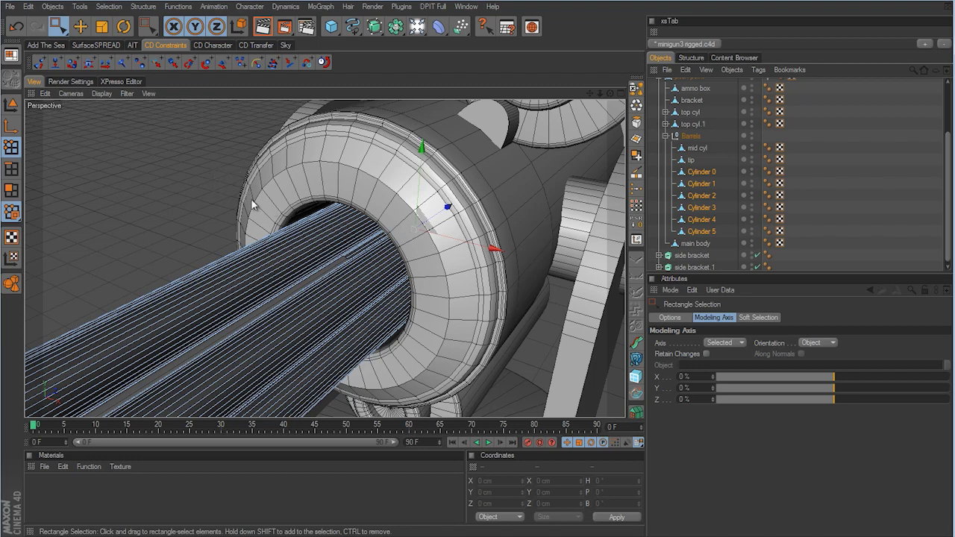
scroll(473, 279, down, 5)
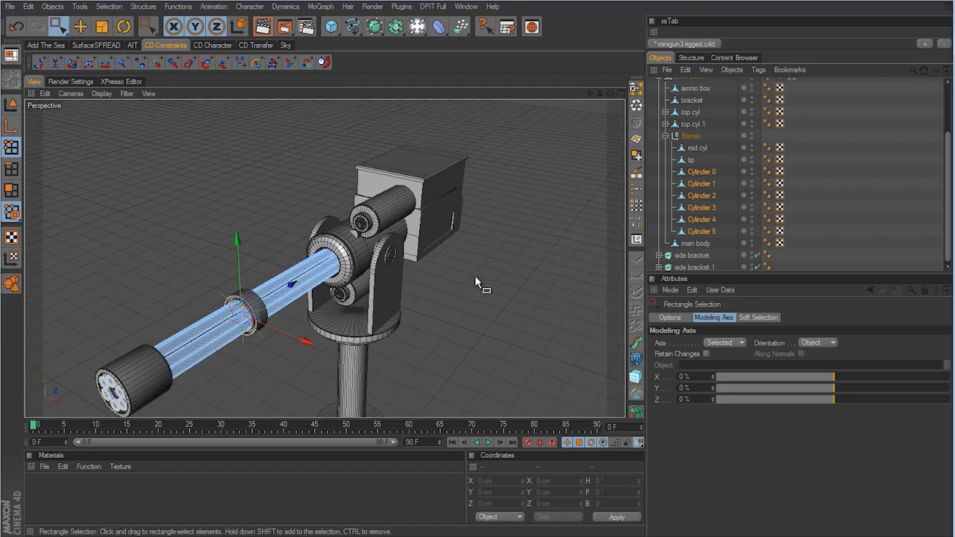
- Return to Model mode with the Move tool and deselect the barrel cylinders
click(12, 105)
click(81, 27)
click(563, 204)
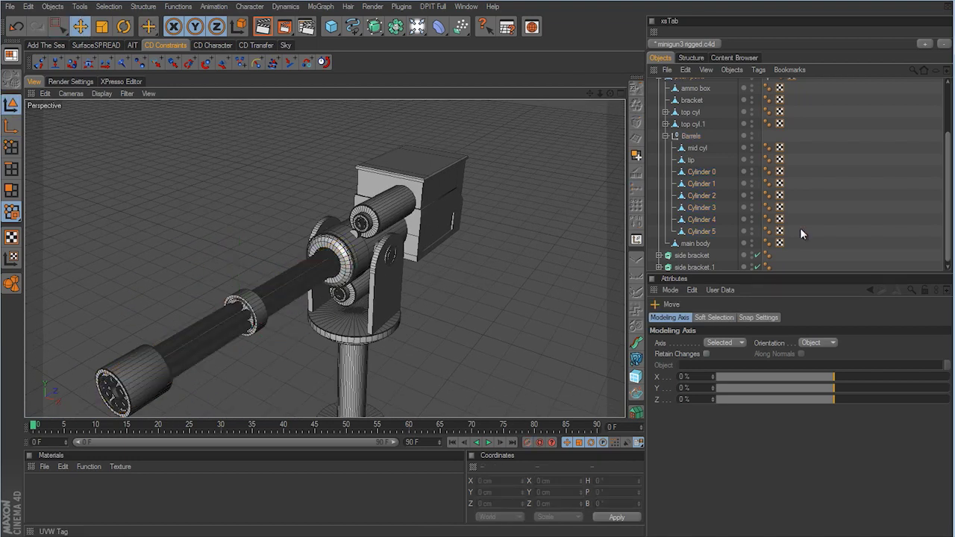
alt+drag(467, 249, 485, 256)
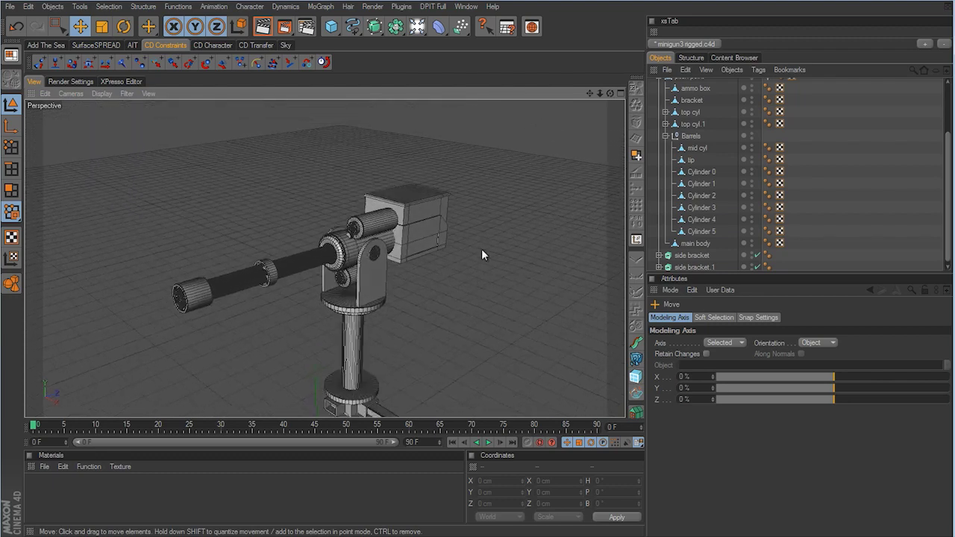
- Test spinning the Barrels null about its bank axis, undo the rotation, and collapse the null's hierarchy
click(687, 137)
scroll(498, 275, up, 8)
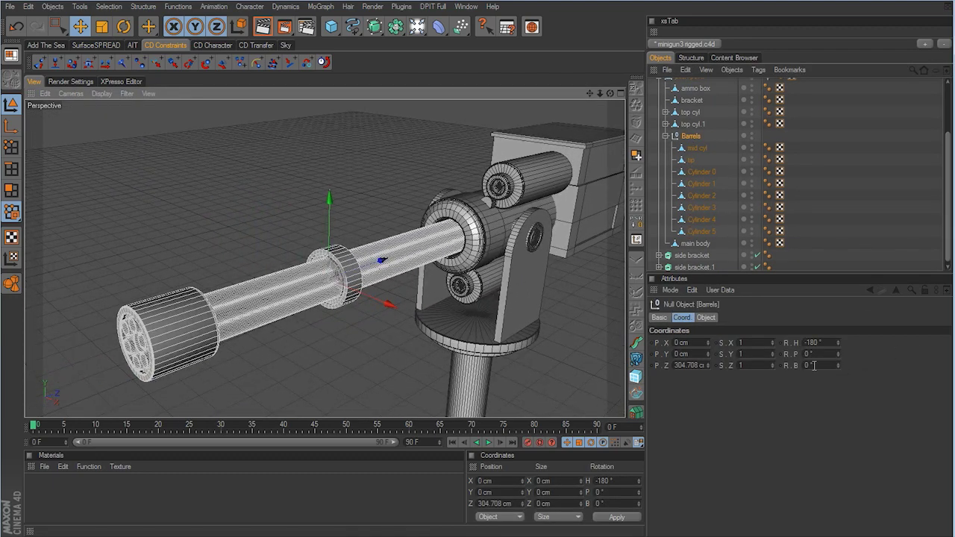
mouse_move(838, 365)
mouse_down()
mouse_move(839, 379)
mouse_move(838, 348)
mouse_move(840, 379)
mouse_move(838, 347)
mouse_move(838, 368)
mouse_up()
key(ctrl+z)
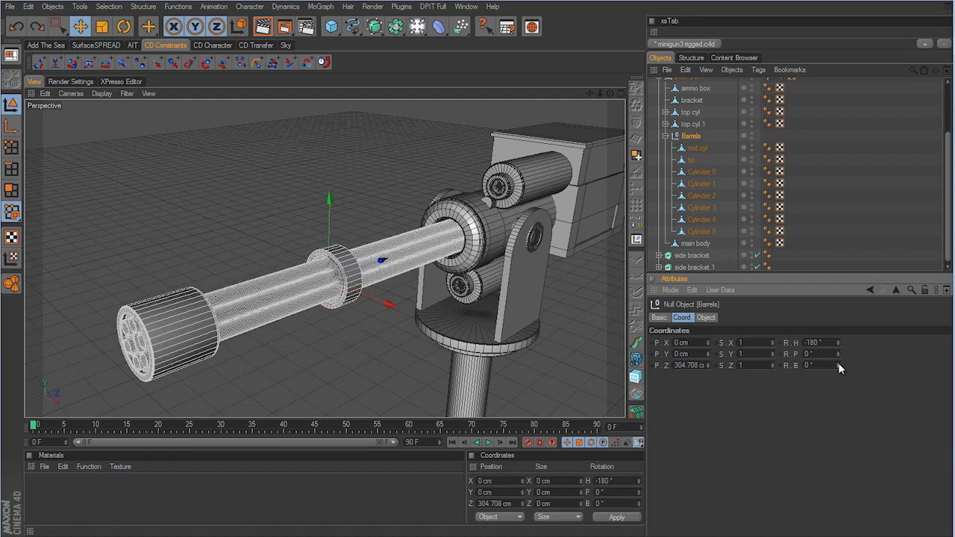
alt+drag(585, 335, 478, 282)
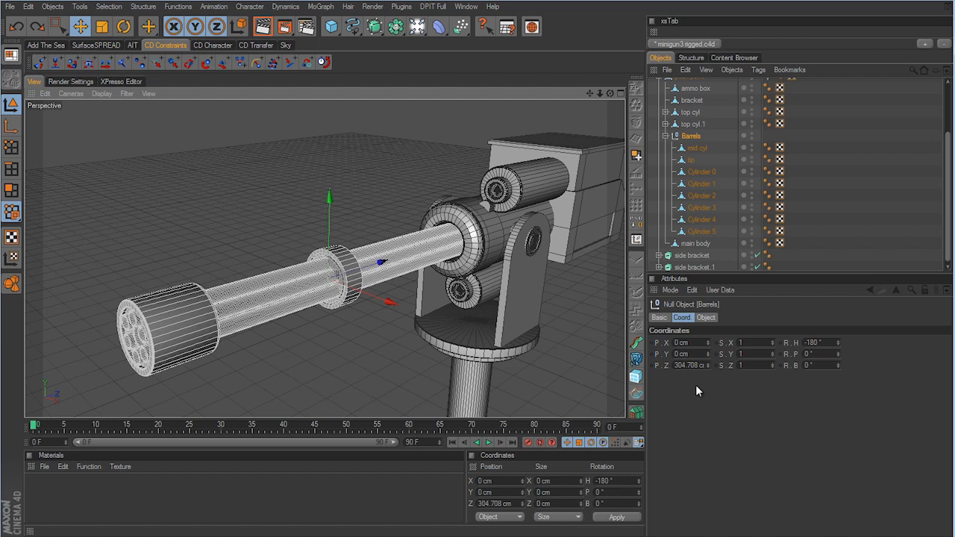
click(665, 135)
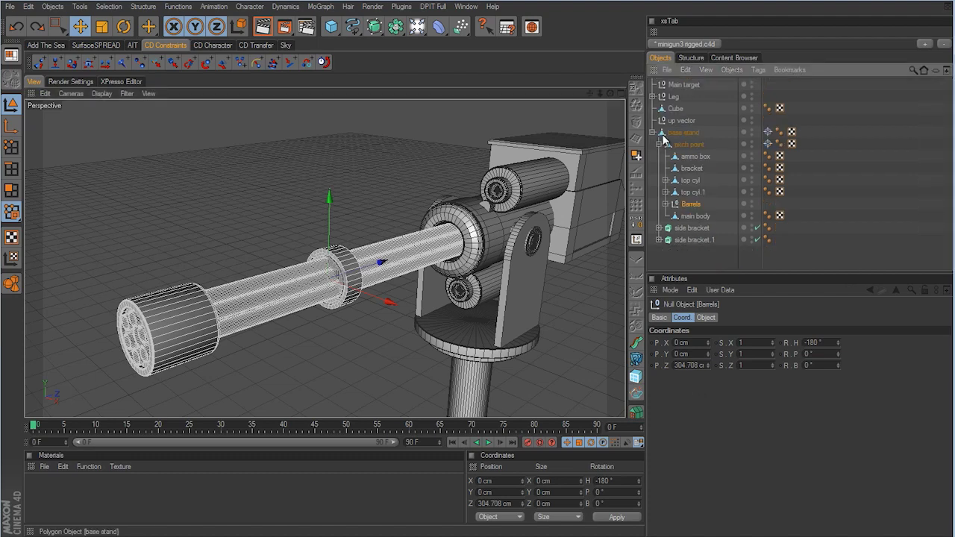
- Add an XPresso tag to the Barrels null
right_click(693, 208)
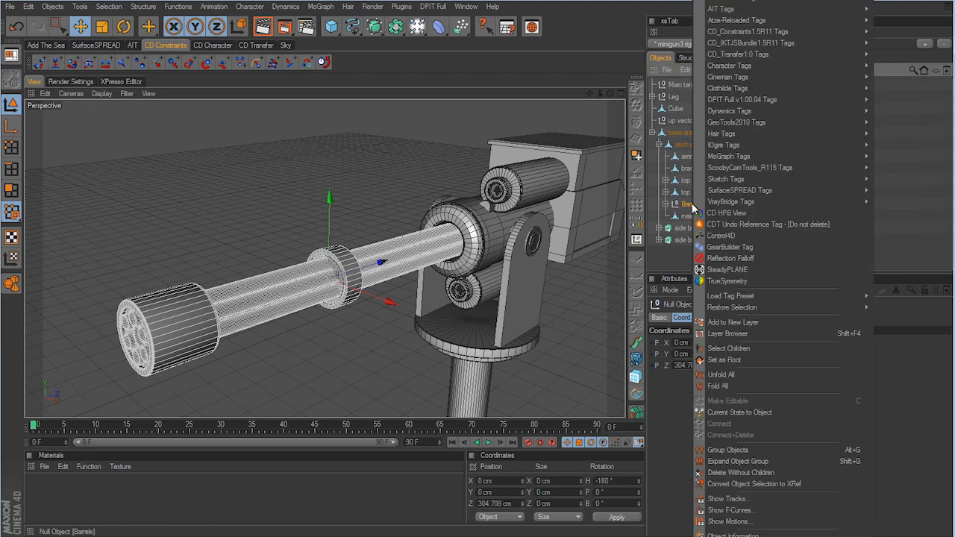
mouse_move(782, 4)
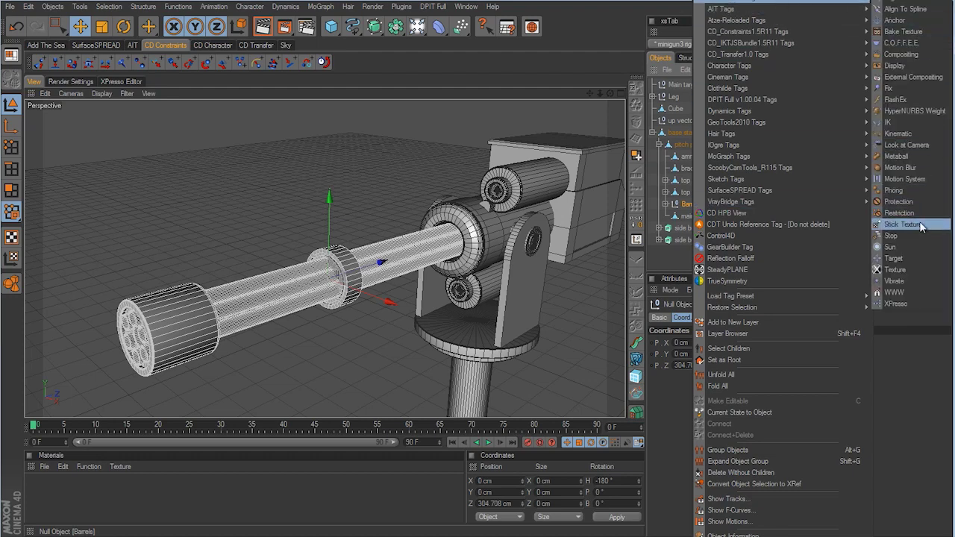
click(905, 302)
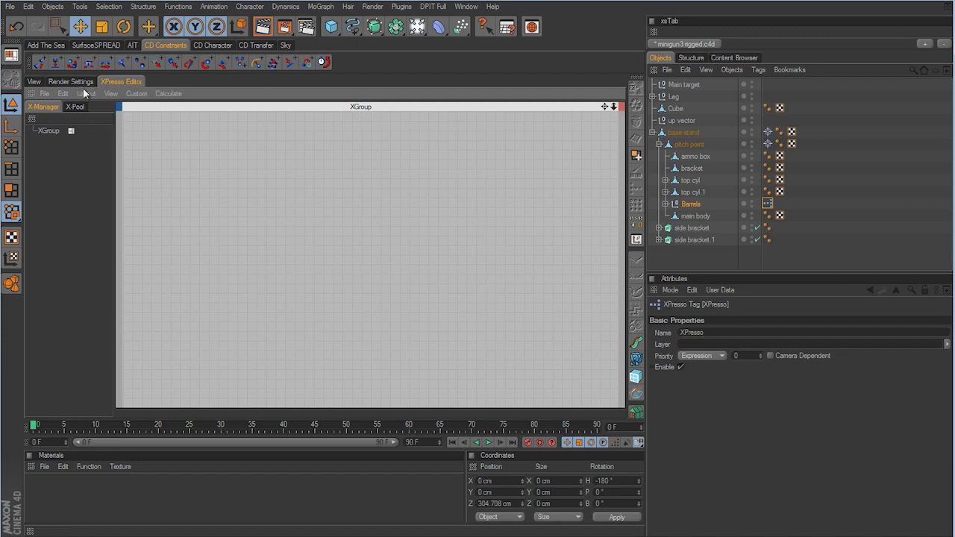
click(35, 82)
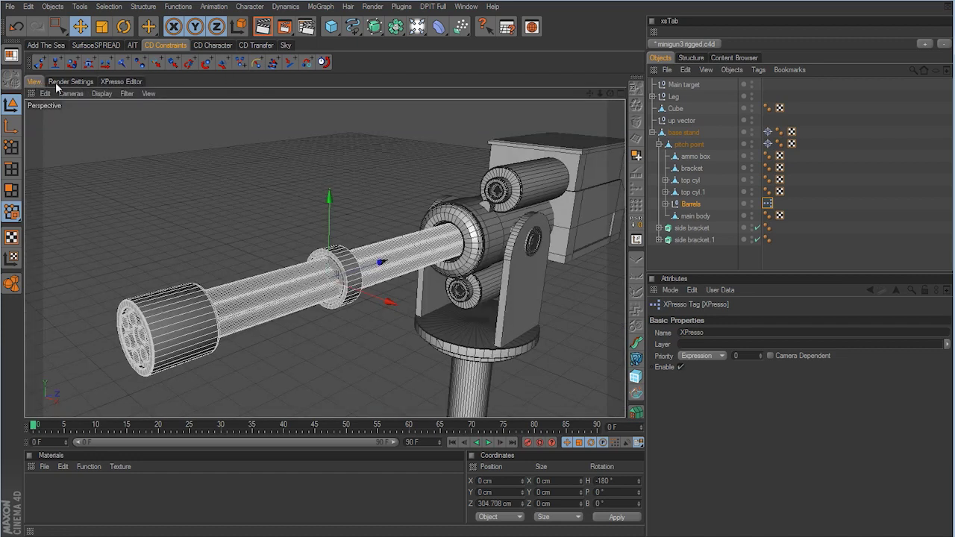
click(121, 81)
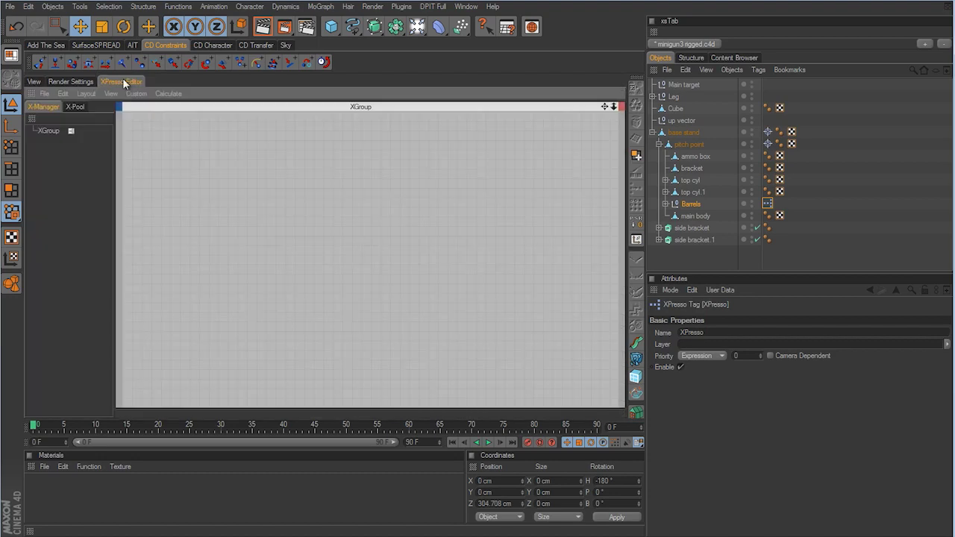
click(33, 81)
click(113, 80)
click(35, 80)
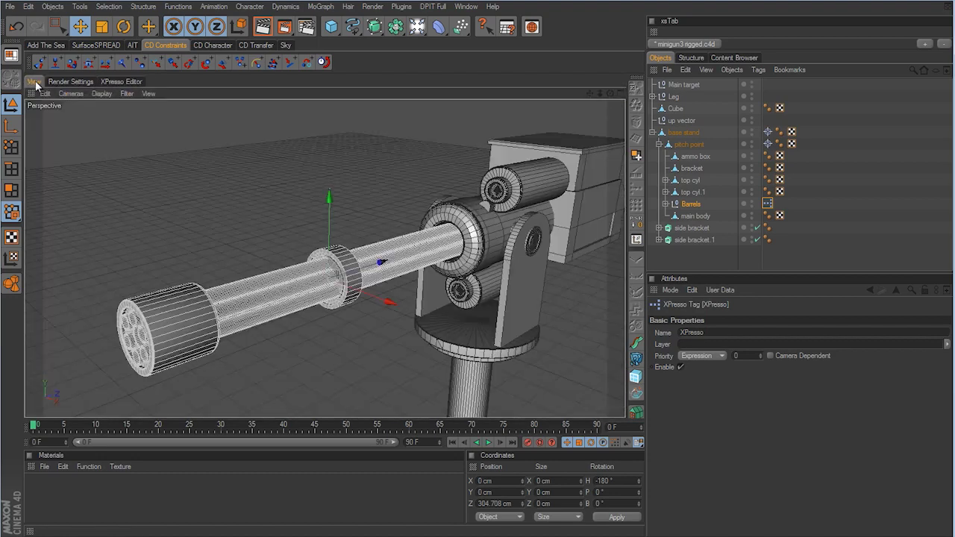
- Add the Barrels null as a node in the XPresso graph and give it a Rotation B input port
click(116, 82)
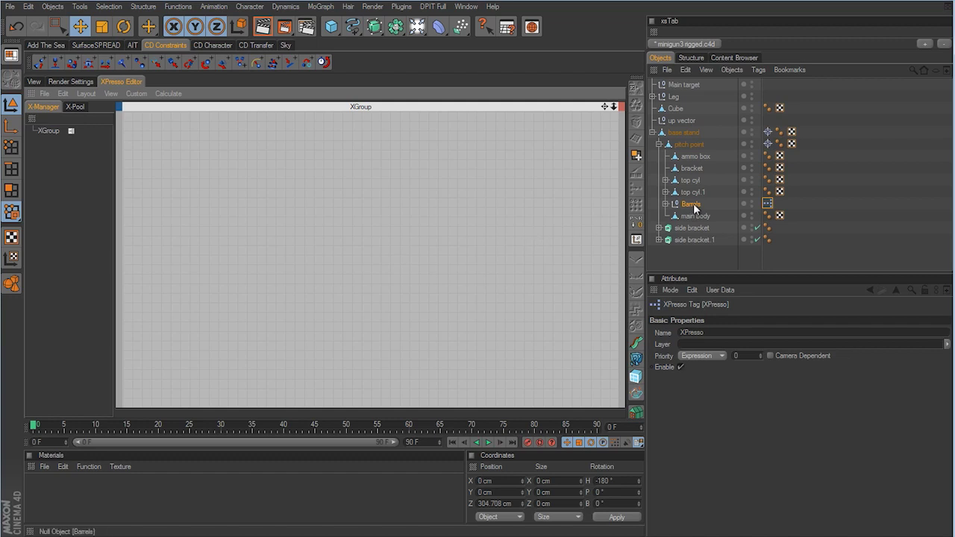
drag(694, 207, 486, 227)
drag(441, 207, 528, 199)
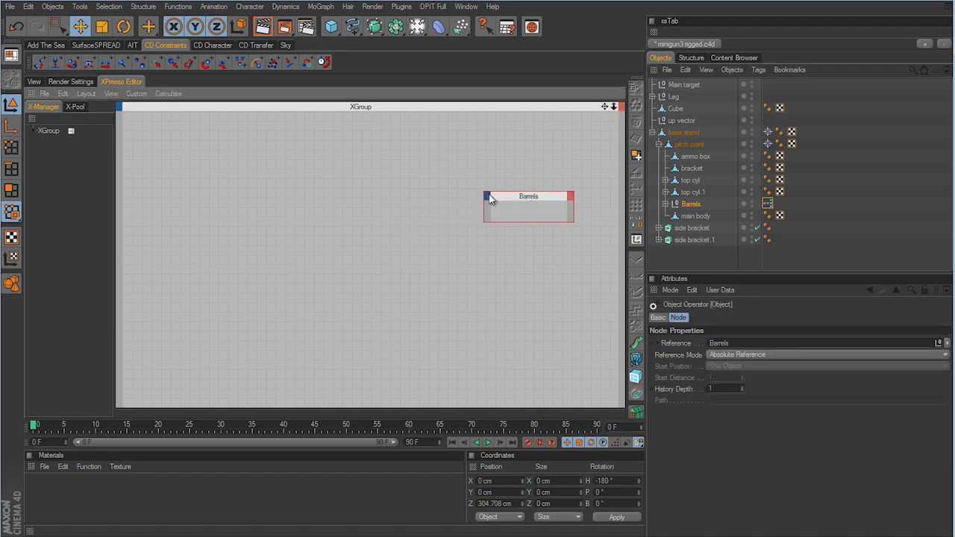
click(488, 196)
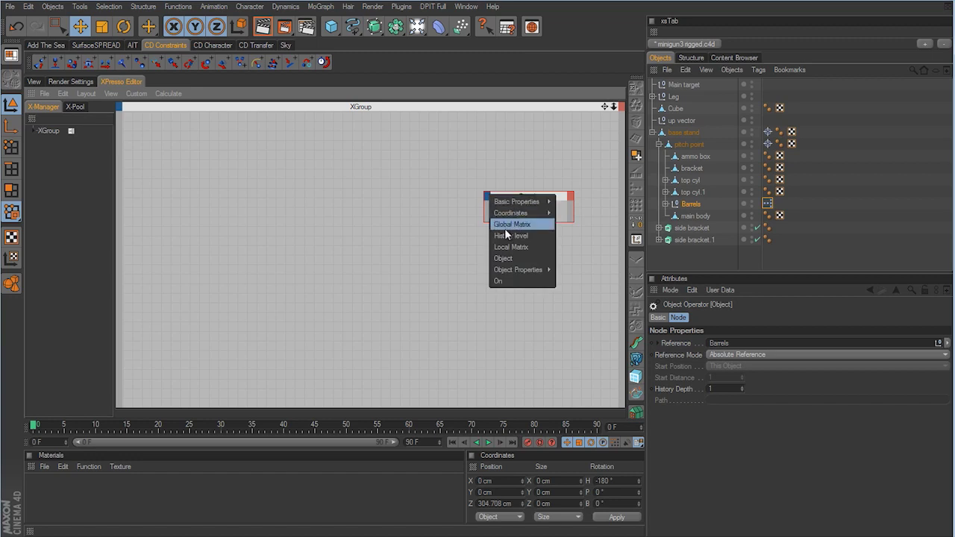
mouse_move(506, 217)
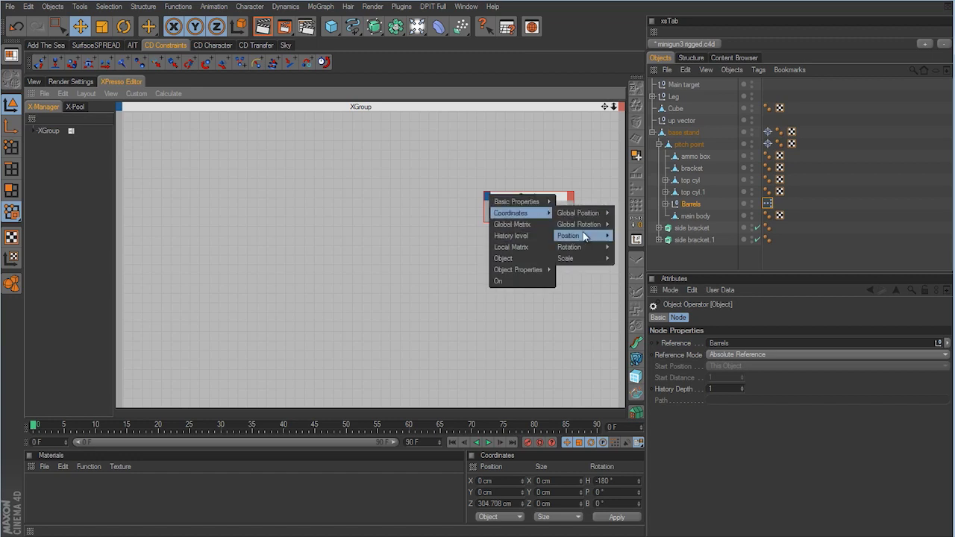
mouse_move(584, 247)
click(642, 283)
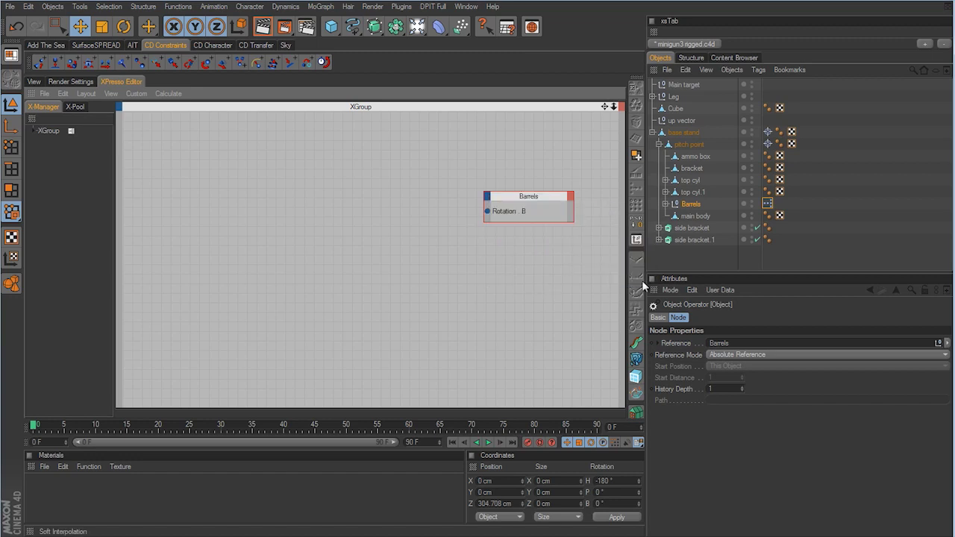
- Test the Barrels null's bank rotation in the viewport and undo the change
click(35, 82)
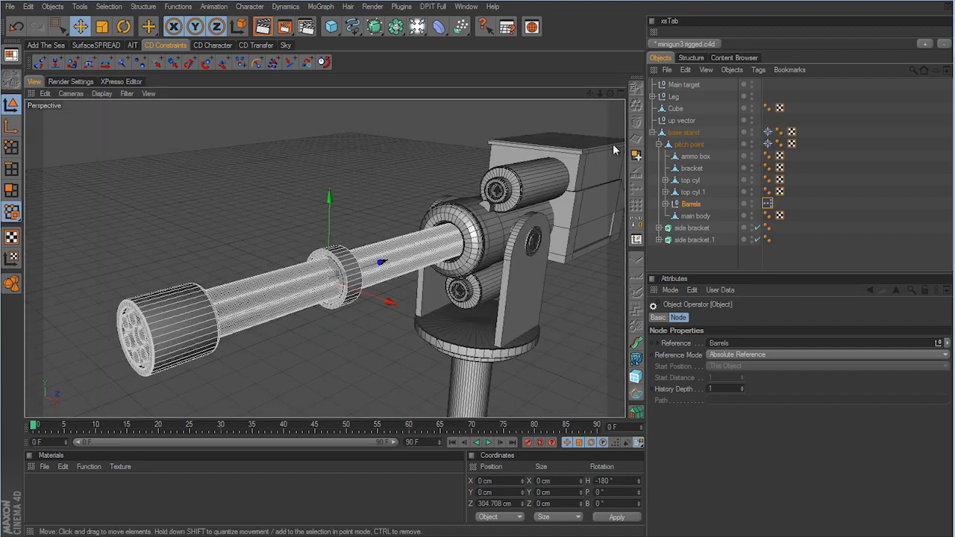
click(691, 203)
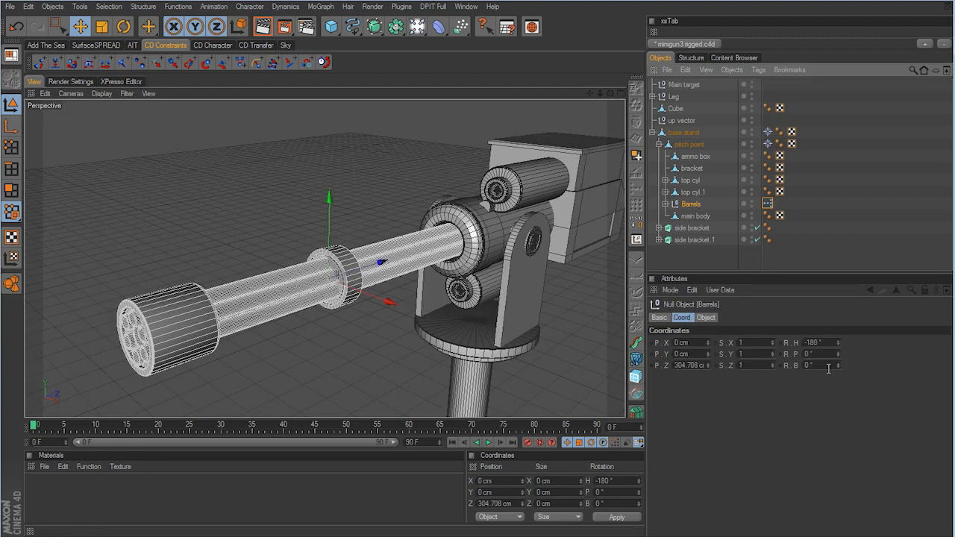
drag(838, 367, 839, 365)
mouse_move(841, 390)
mouse_down()
mouse_move(836, 350)
mouse_move(838, 373)
mouse_up()
key(ctrl+z)
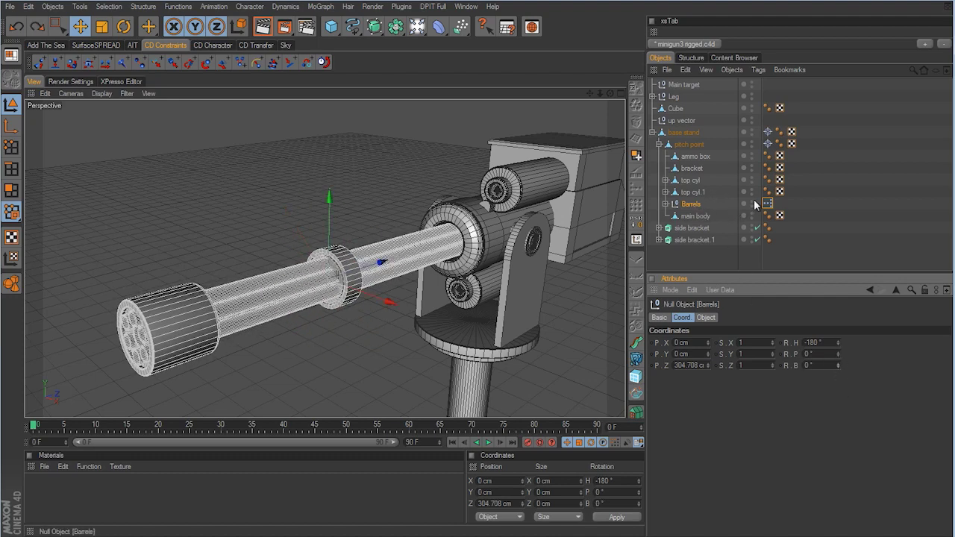
- Add a user data entry named Barrel Speed to the Barrels null and set its unit to Real
click(116, 82)
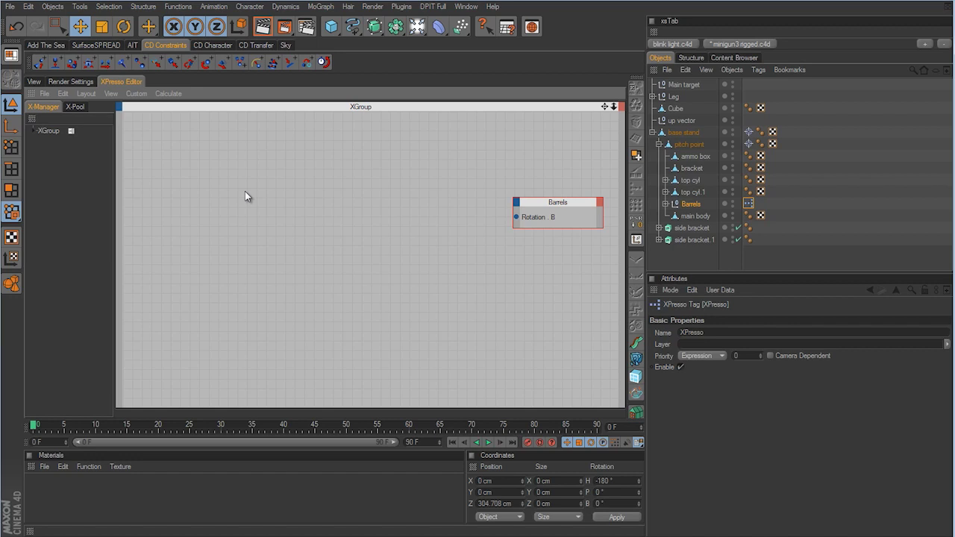
click(691, 205)
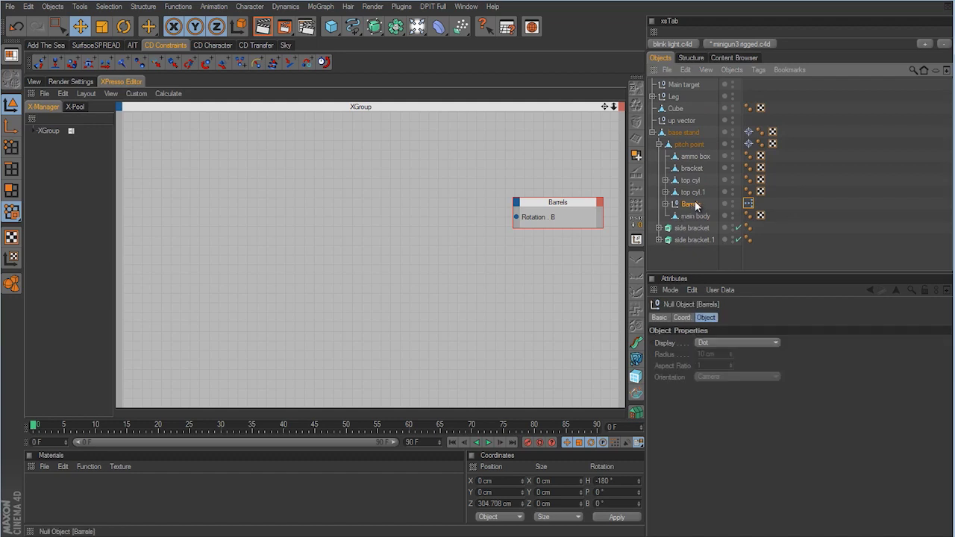
click(718, 290)
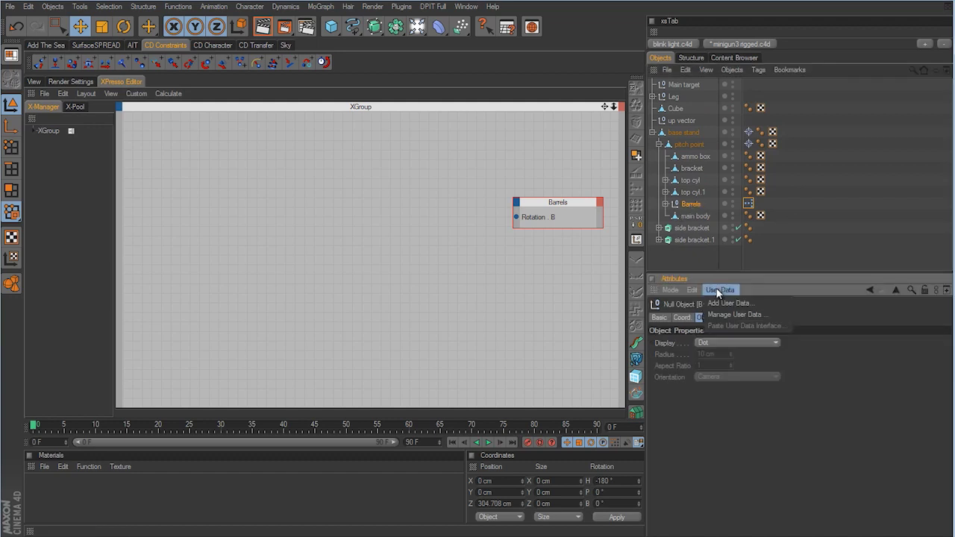
click(721, 303)
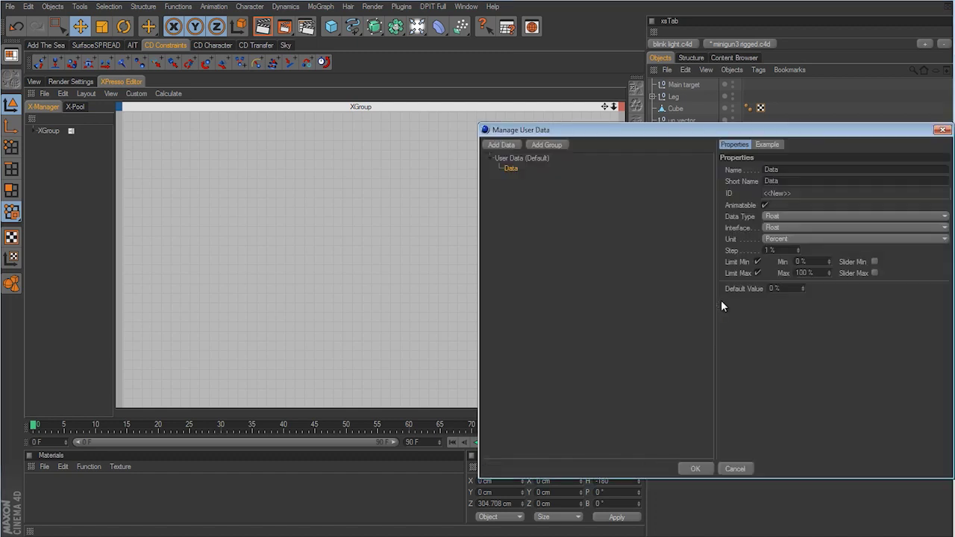
drag(723, 136, 641, 137)
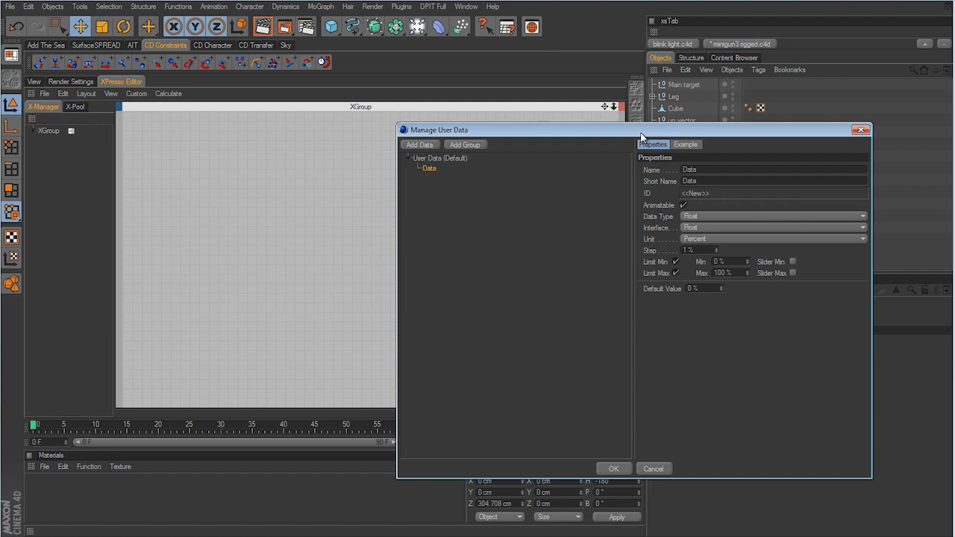
drag(706, 171, 579, 149)
text(Barrel Speed)
click(695, 238)
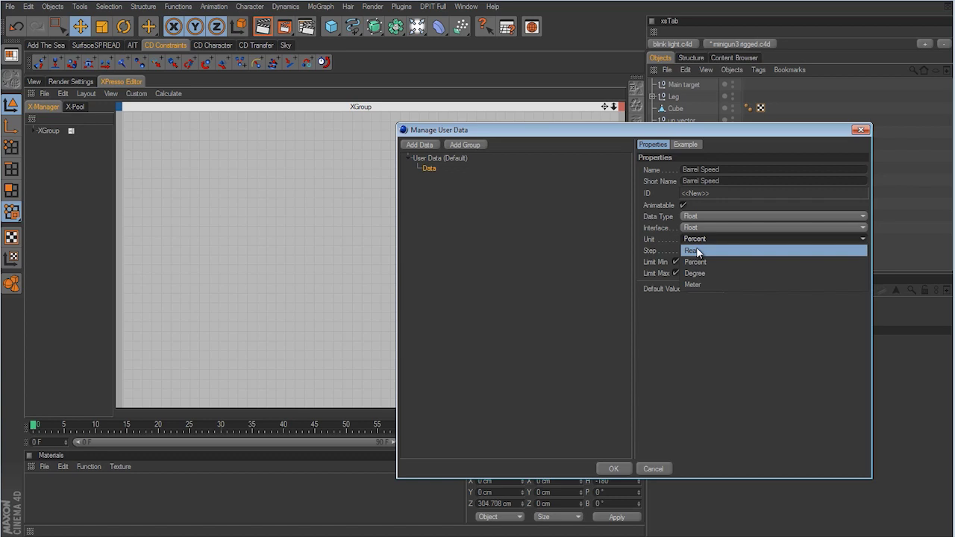
click(693, 251)
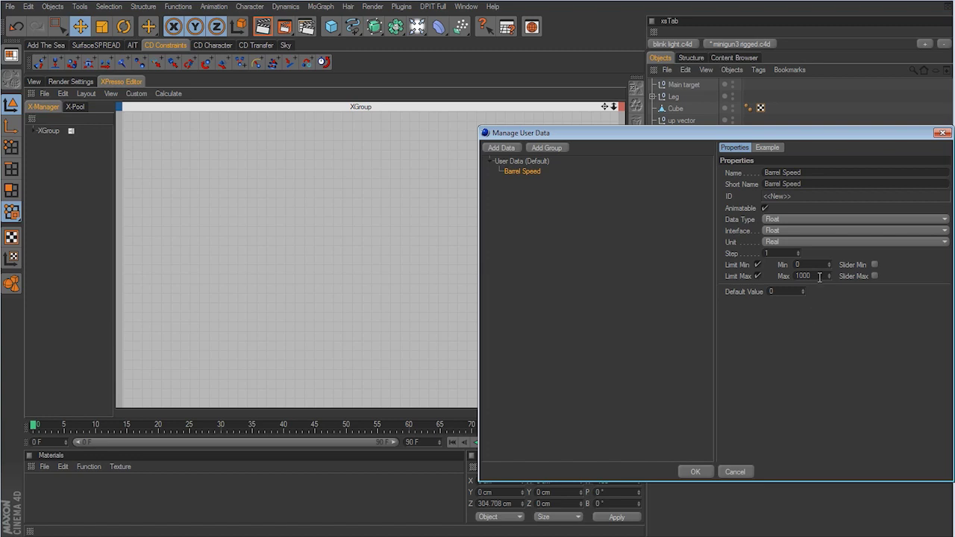
- Set the Barrel Speed data's maximum limit to 360*2 and accept the new user data
click(799, 276)
double_click(800, 276)
text(360*2)
key(Return)
click(694, 472)
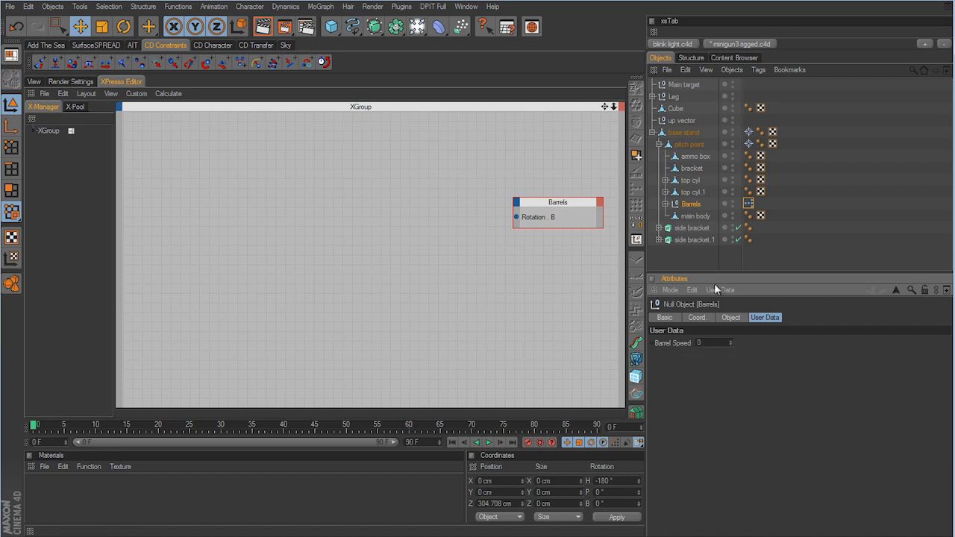
- Add a second Barrels node with a Barrel Speed output port, widen it, and place it lower in the graph's left area
drag(696, 205, 195, 218)
click(192, 194)
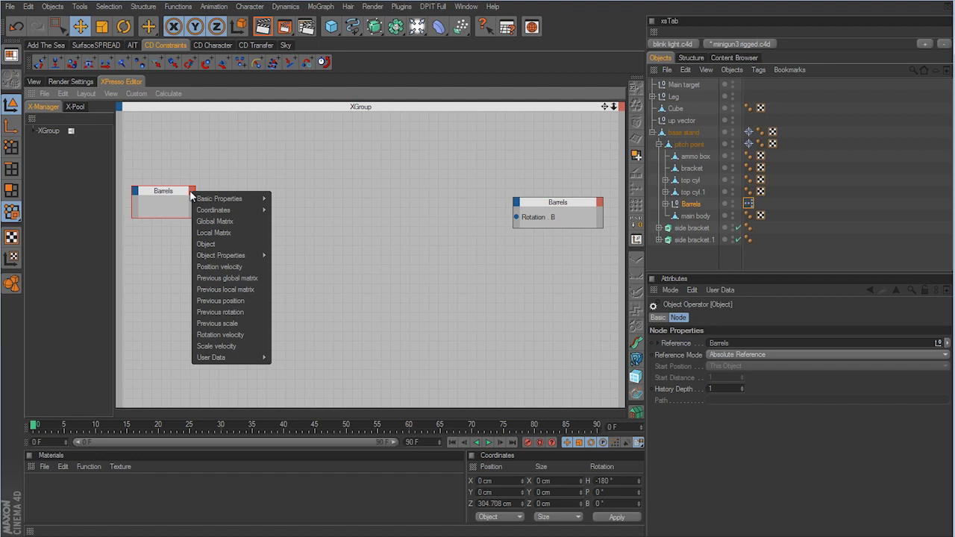
mouse_move(245, 359)
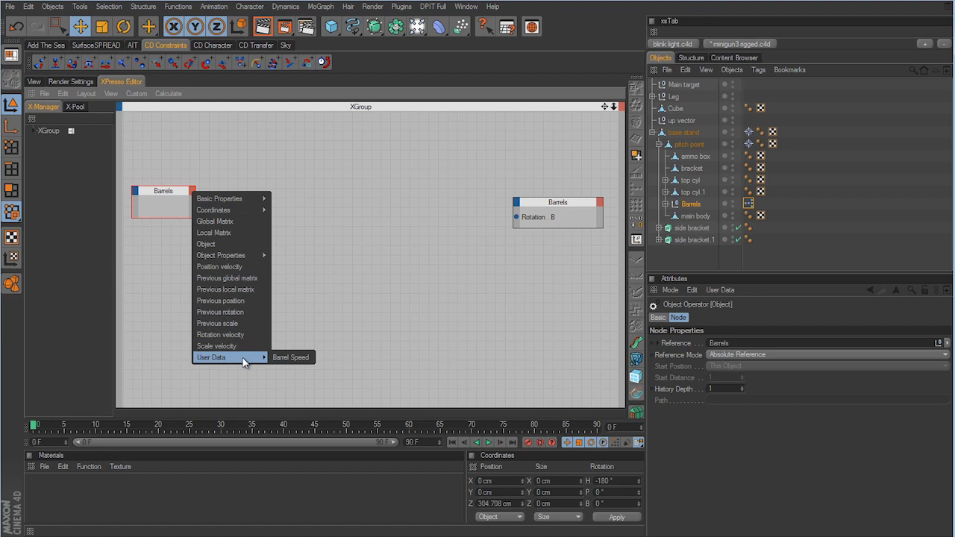
click(287, 358)
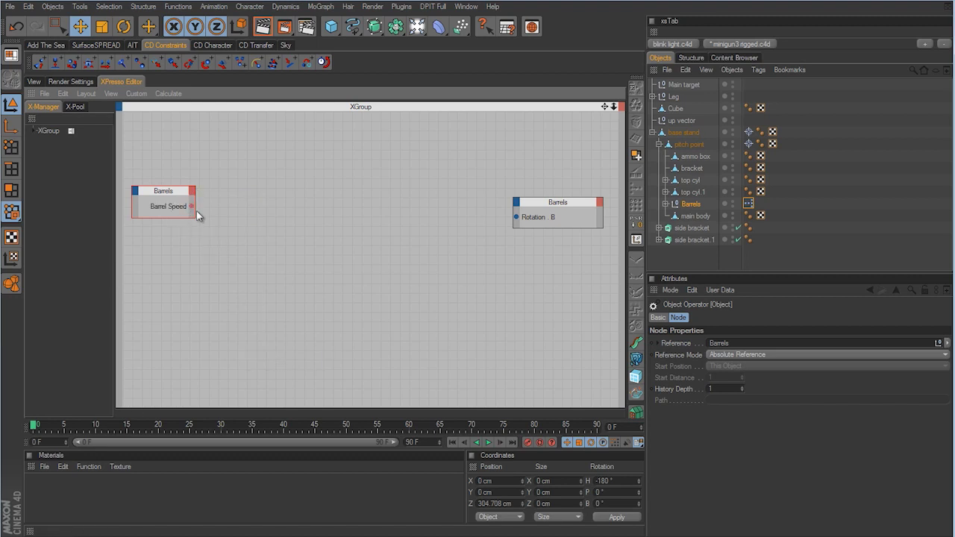
drag(195, 219, 200, 217)
click(225, 226)
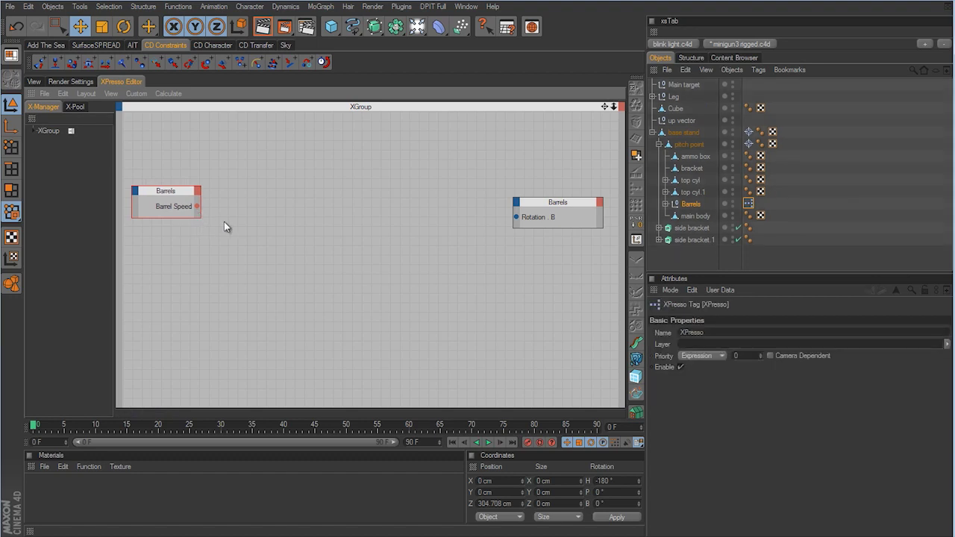
drag(179, 196, 199, 249)
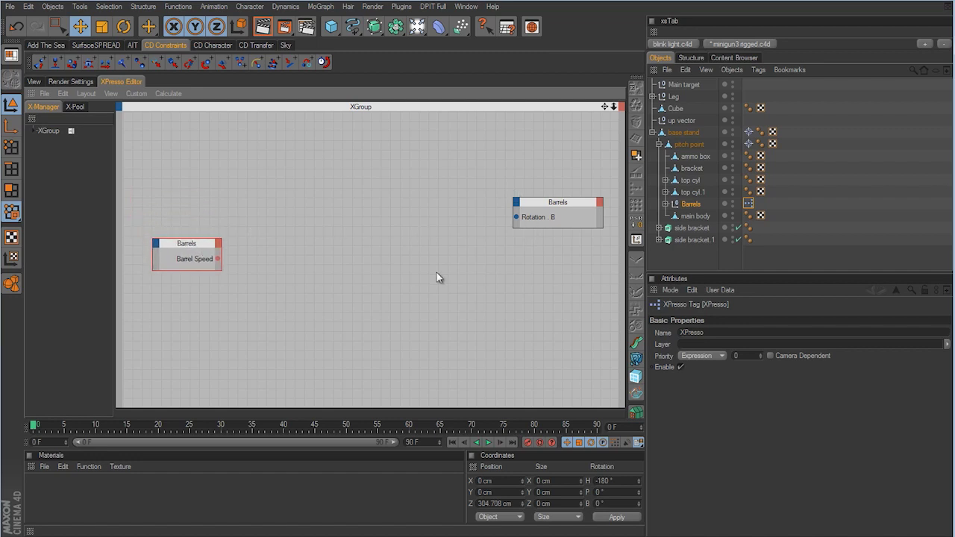
- Add a Time node to the XPresso graph, enlarge it, and place it above the Barrel Speed node
right_click(258, 172)
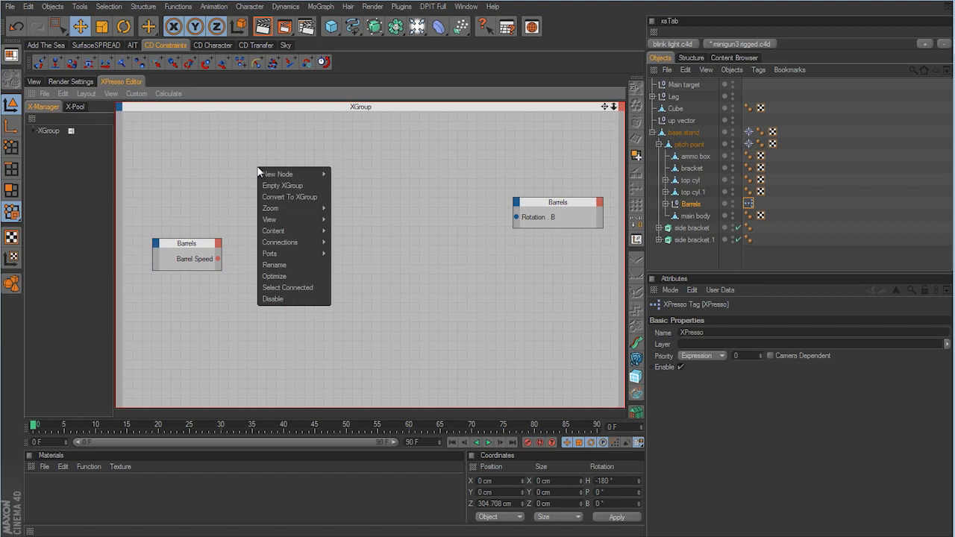
mouse_move(266, 173)
mouse_move(347, 176)
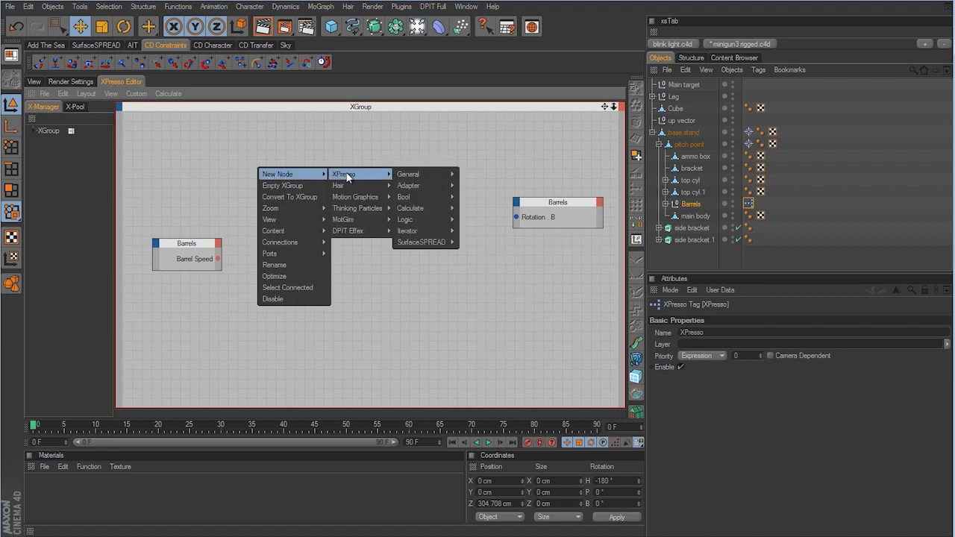
mouse_move(434, 178)
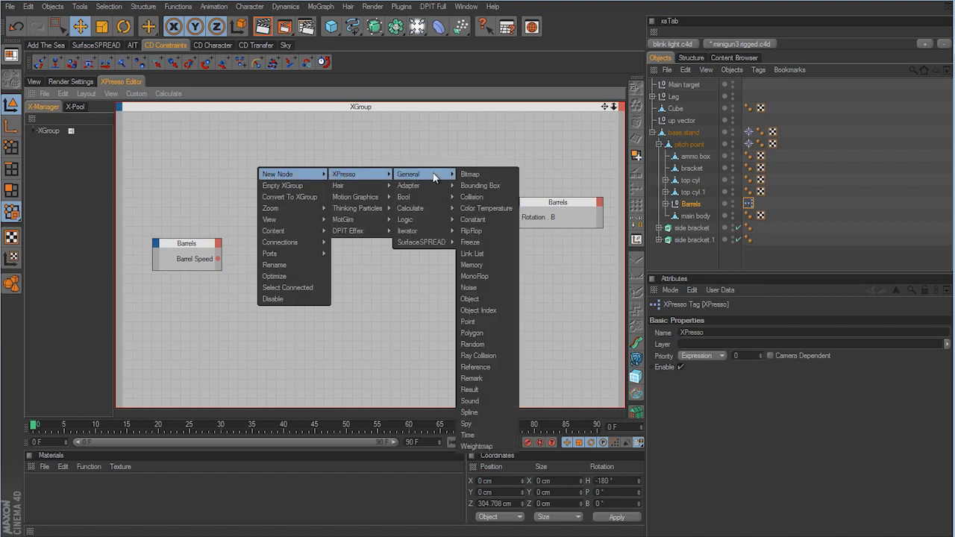
click(474, 435)
drag(259, 163, 233, 172)
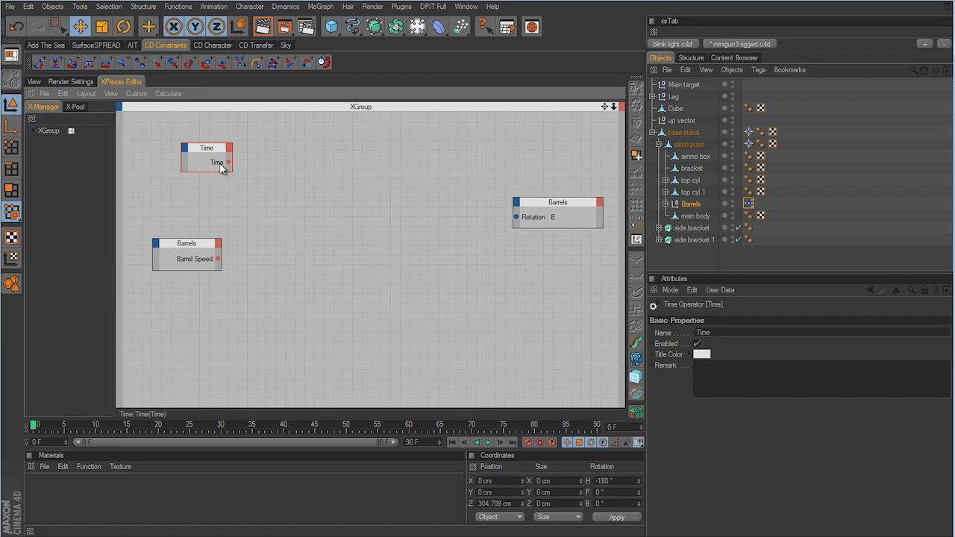
- Replace the Time node's default Time output port with a Real output port
right_click(220, 167)
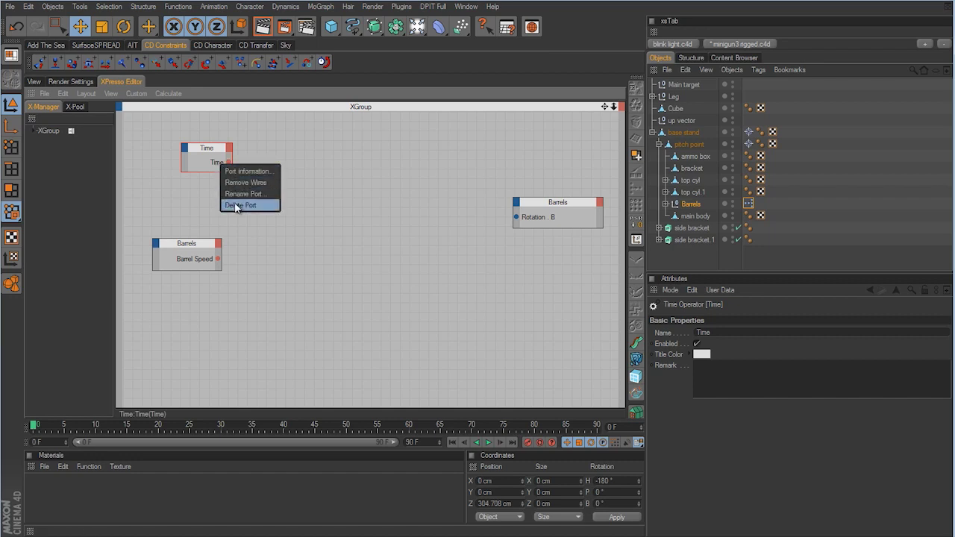
click(233, 207)
click(229, 147)
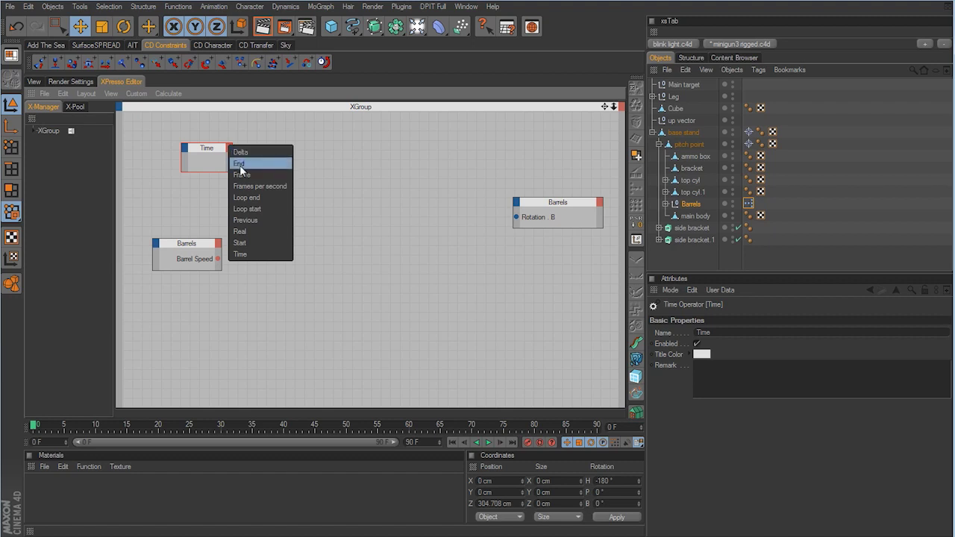
click(246, 232)
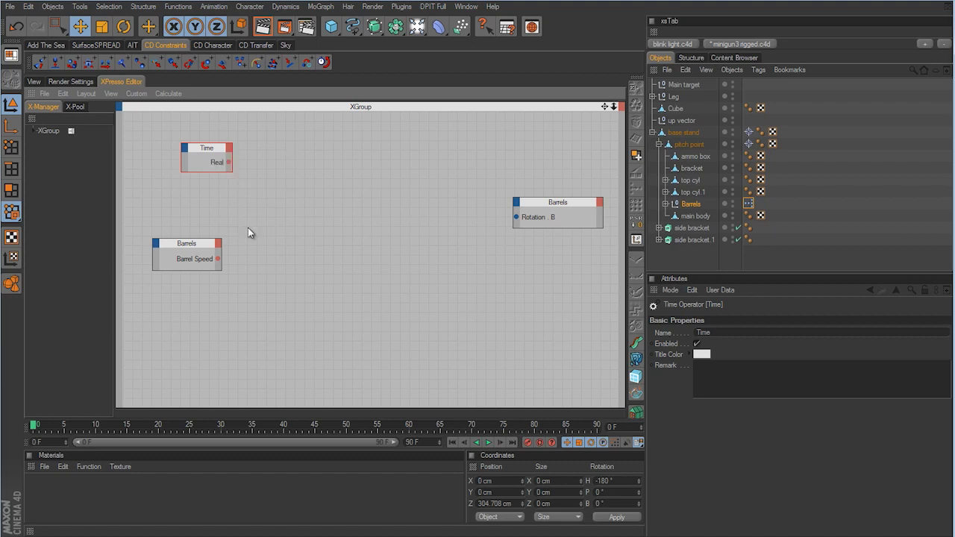
click(229, 151)
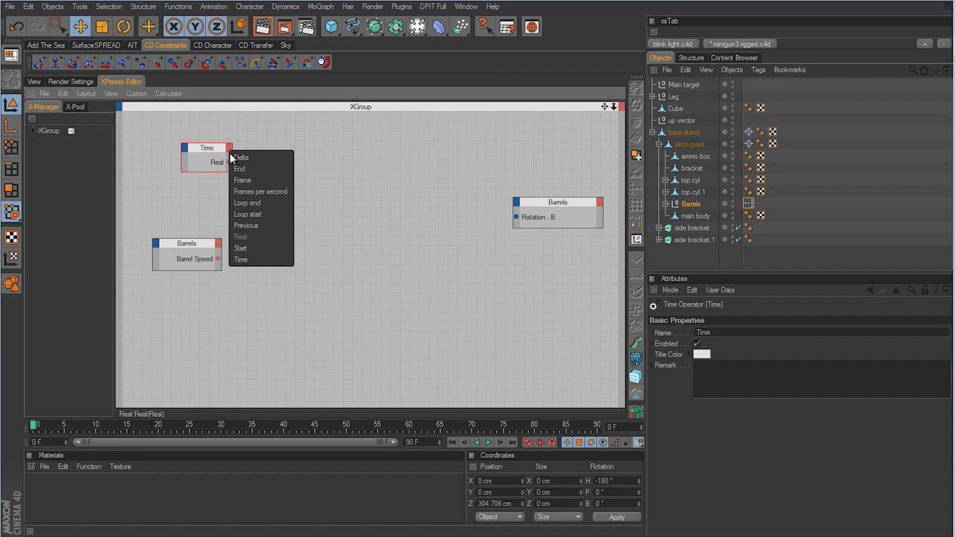
- Move the Time node and the Barrels Rotation . B node closer together in the XPresso graph
click(212, 155)
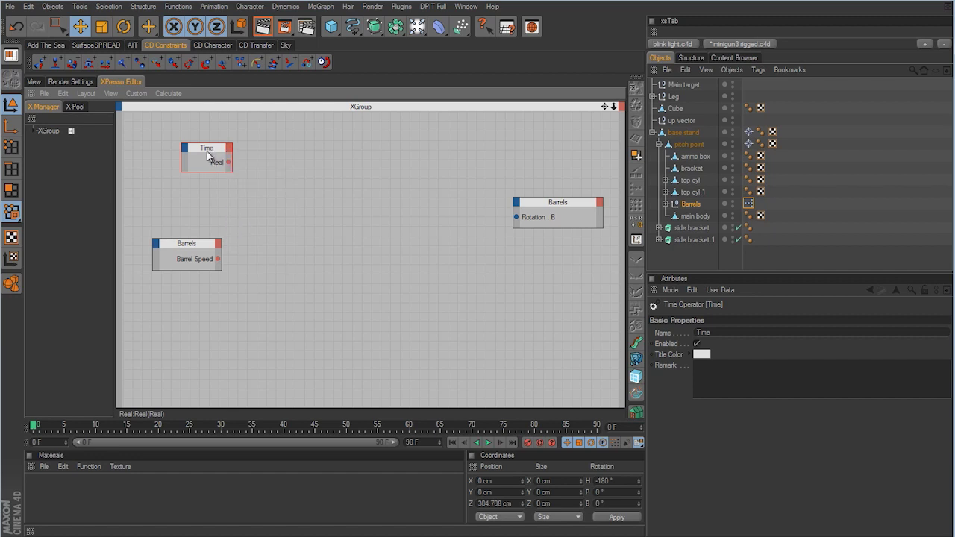
click(326, 184)
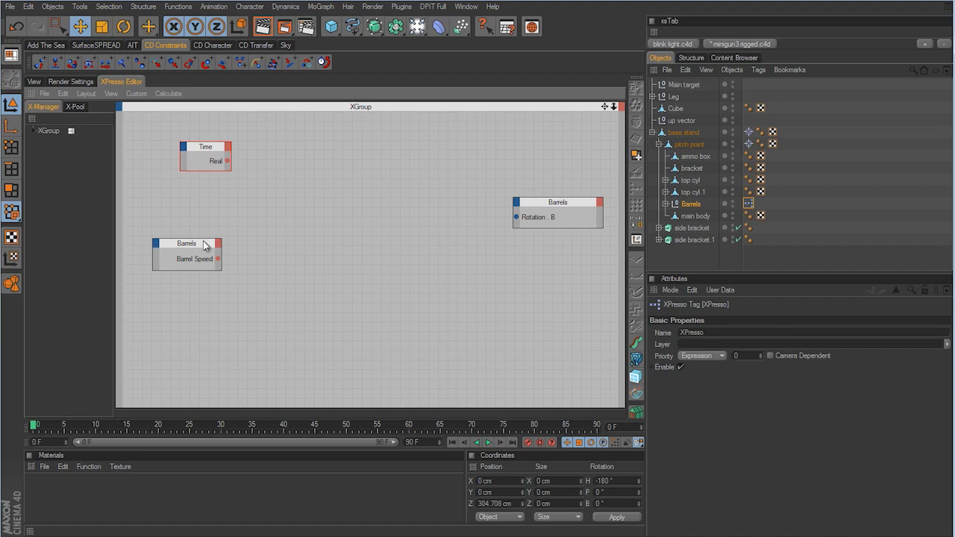
drag(212, 147, 234, 153)
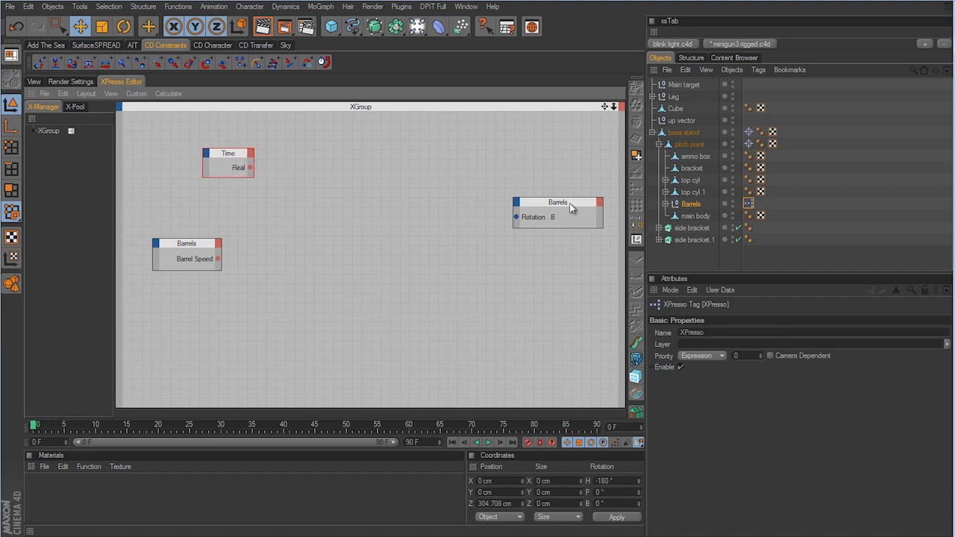
drag(569, 206, 516, 207)
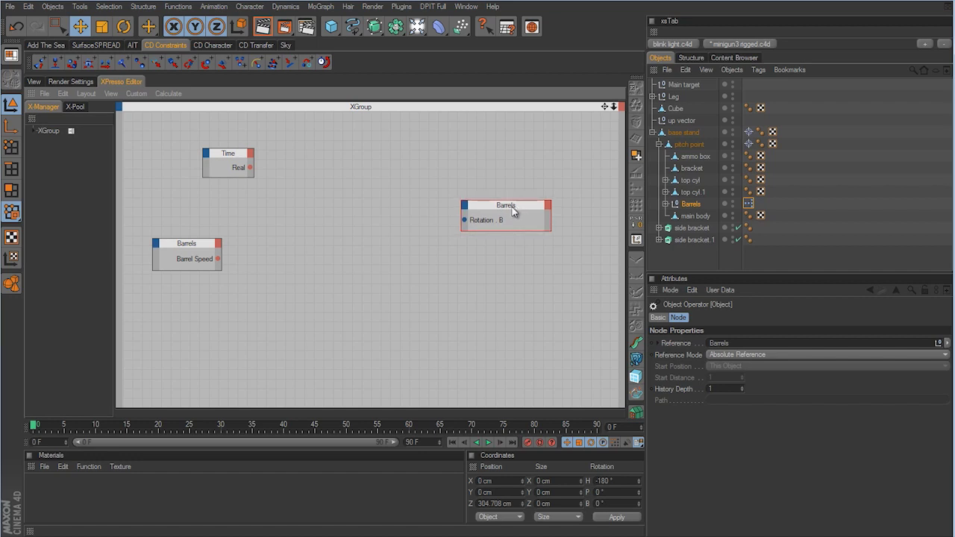
- Add a Math node to the XPresso graph and place it between the Time node and the Barrels Rotation . B node
right_click(278, 218)
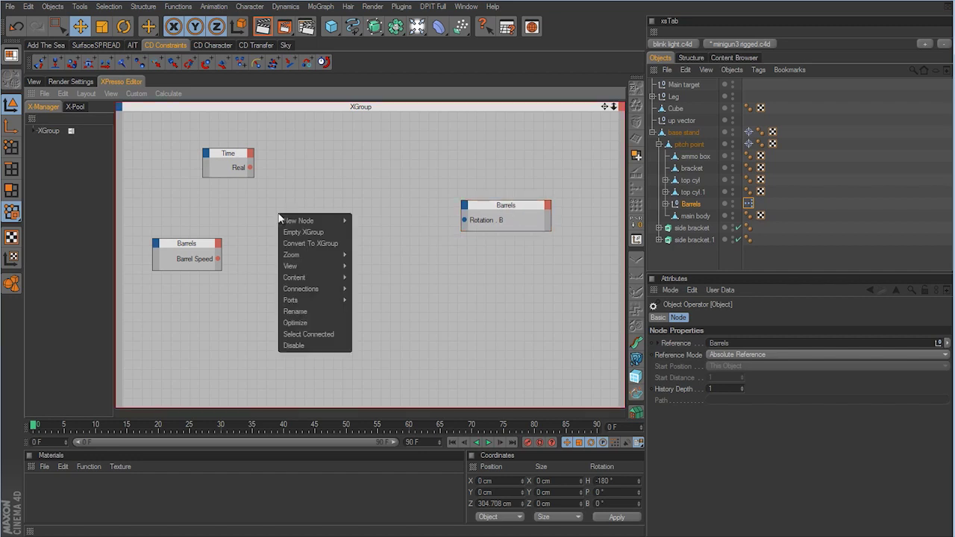
mouse_move(297, 223)
mouse_move(366, 222)
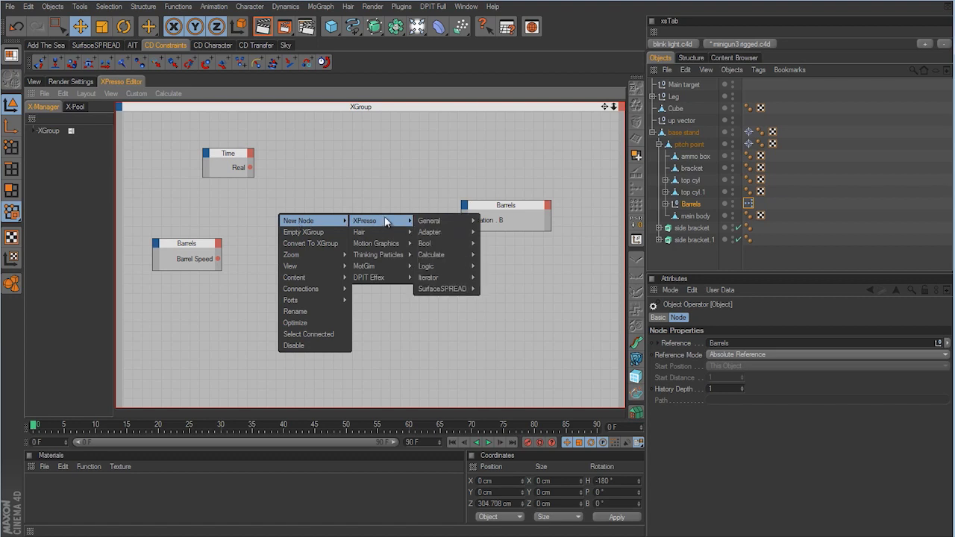
mouse_move(446, 255)
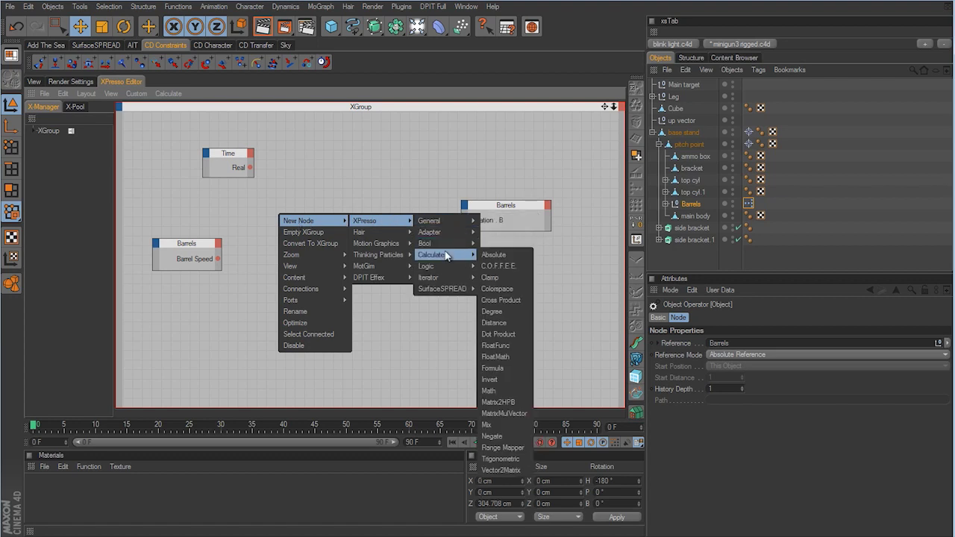
click(511, 389)
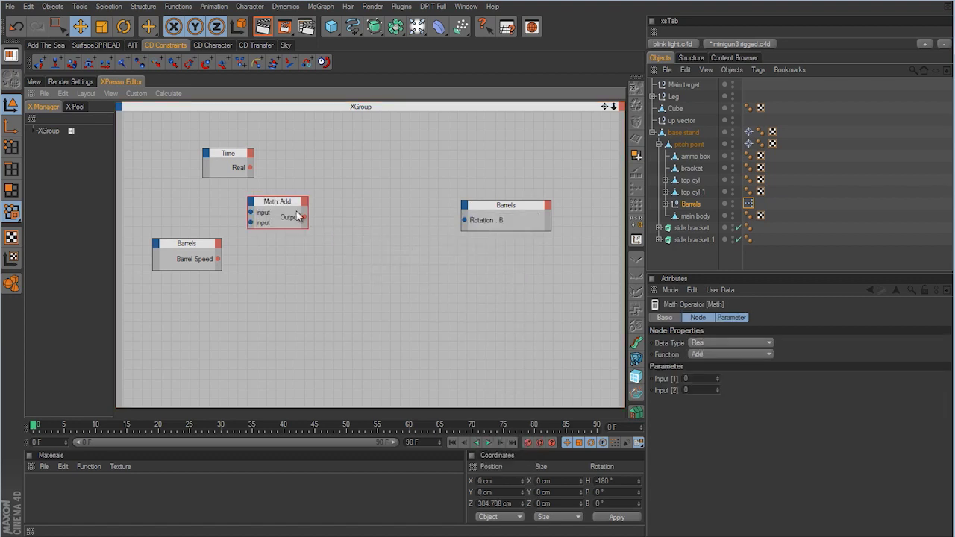
drag(288, 210, 339, 191)
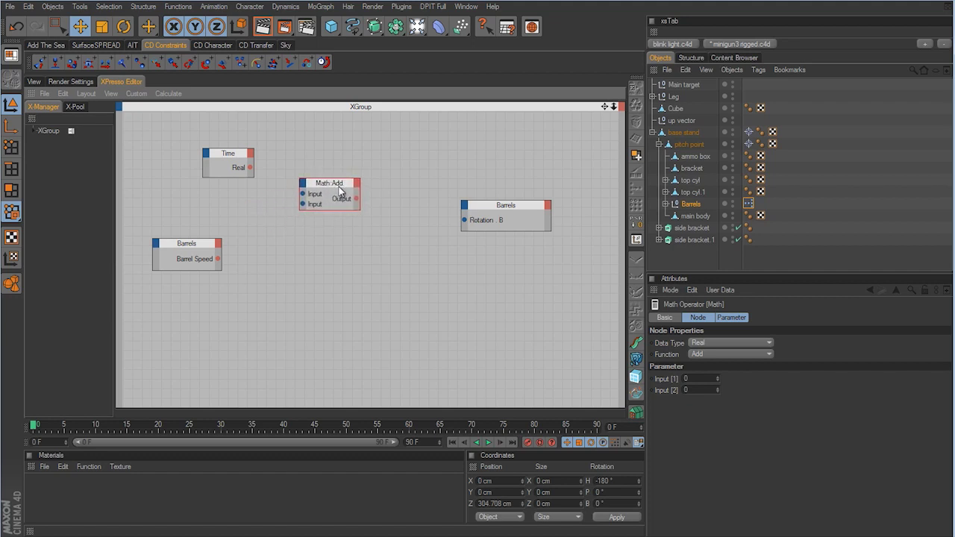
- Set the Math node's function to Multiply
click(703, 354)
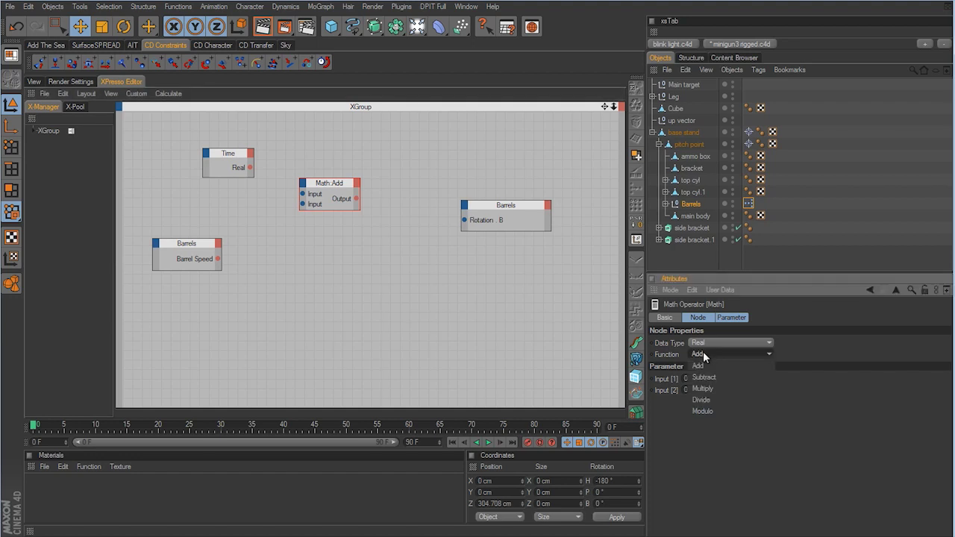
click(706, 389)
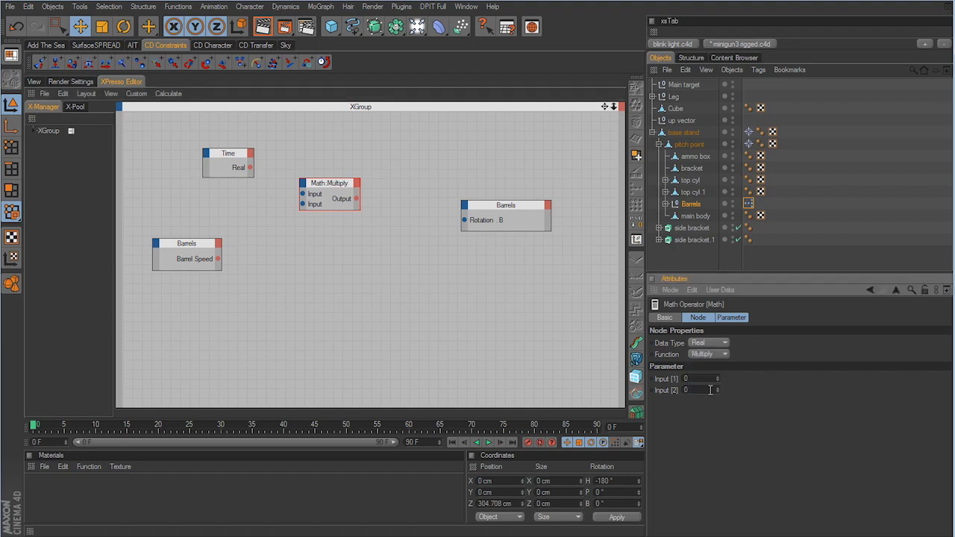
click(711, 394)
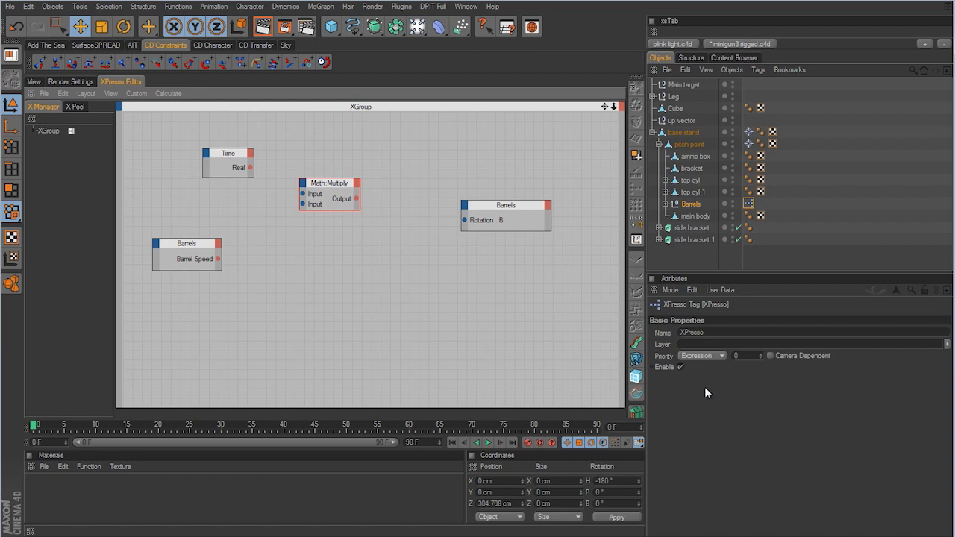
click(335, 187)
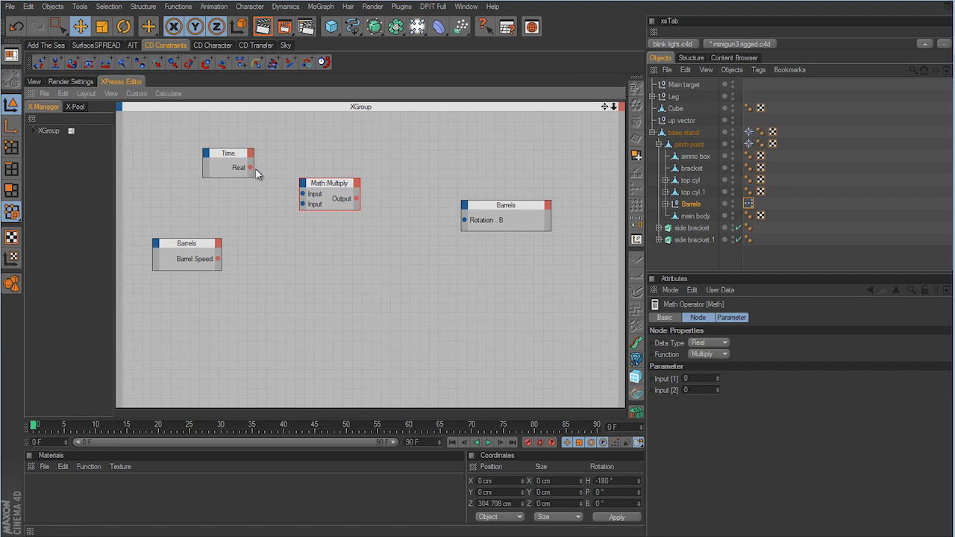
- Connect the Time node's Real output to the Multiply node's first input and shift the Multiply node slightly away from Time
drag(252, 167, 304, 195)
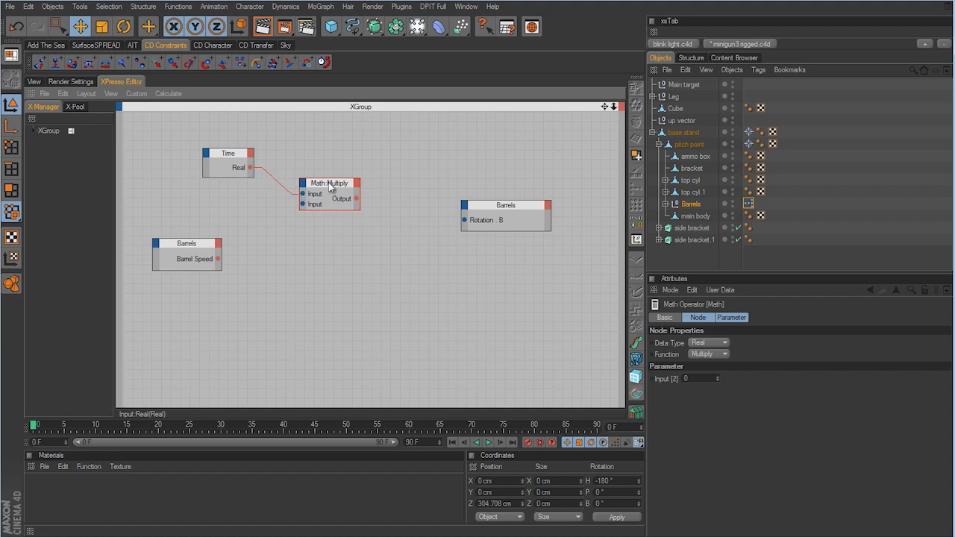
drag(329, 182, 341, 186)
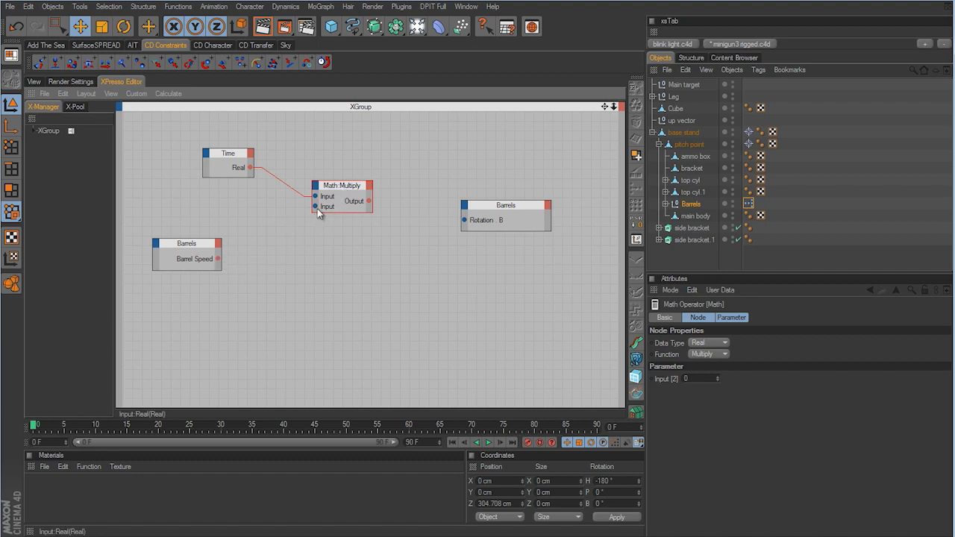
drag(336, 185, 340, 187)
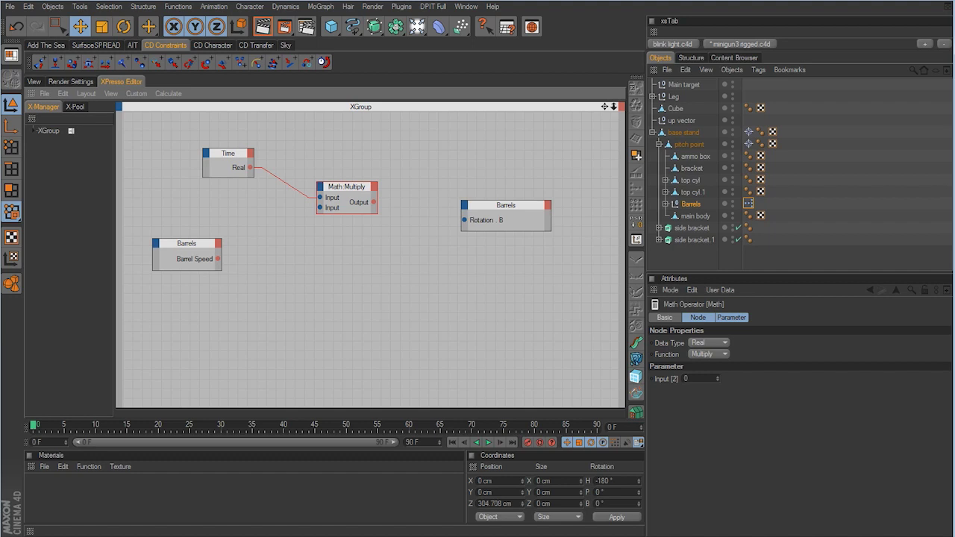
drag(349, 188, 354, 190)
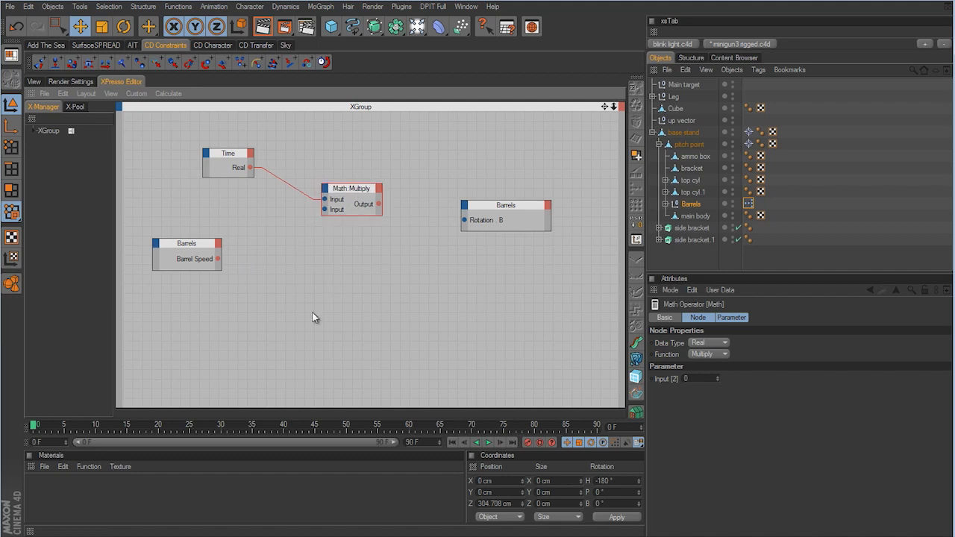
- Add a Degree node below the Barrel Speed node and set its function to Degree to Radians
right_click(239, 303)
mouse_move(253, 314)
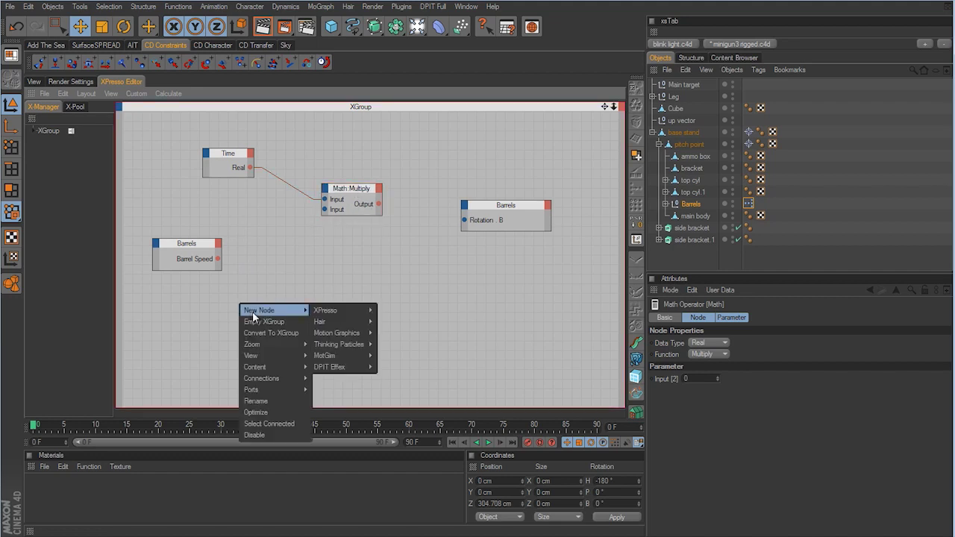
mouse_move(318, 315)
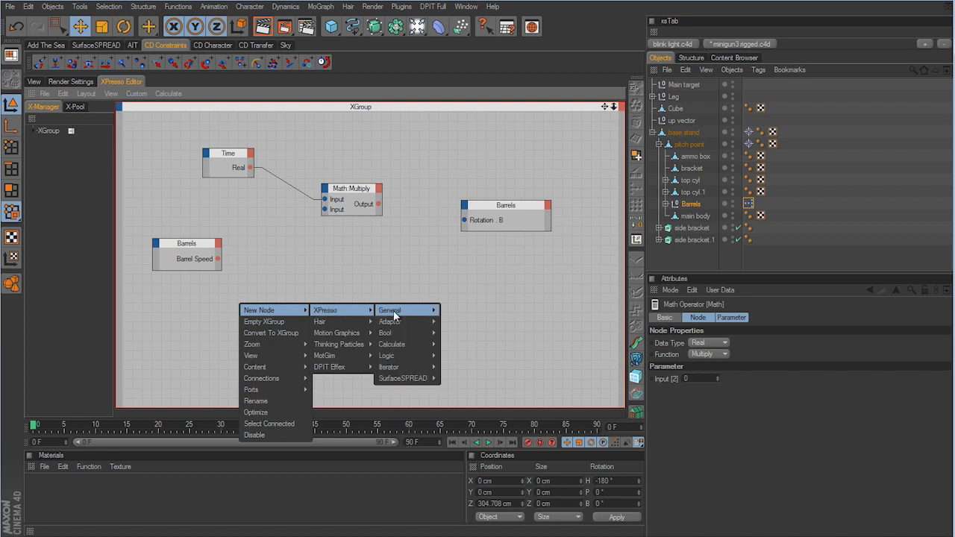
mouse_move(397, 346)
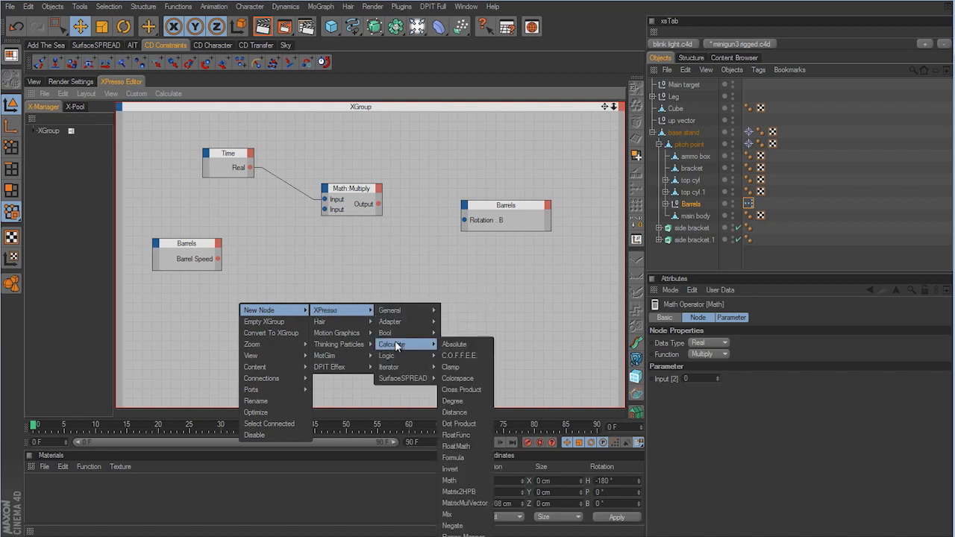
click(464, 400)
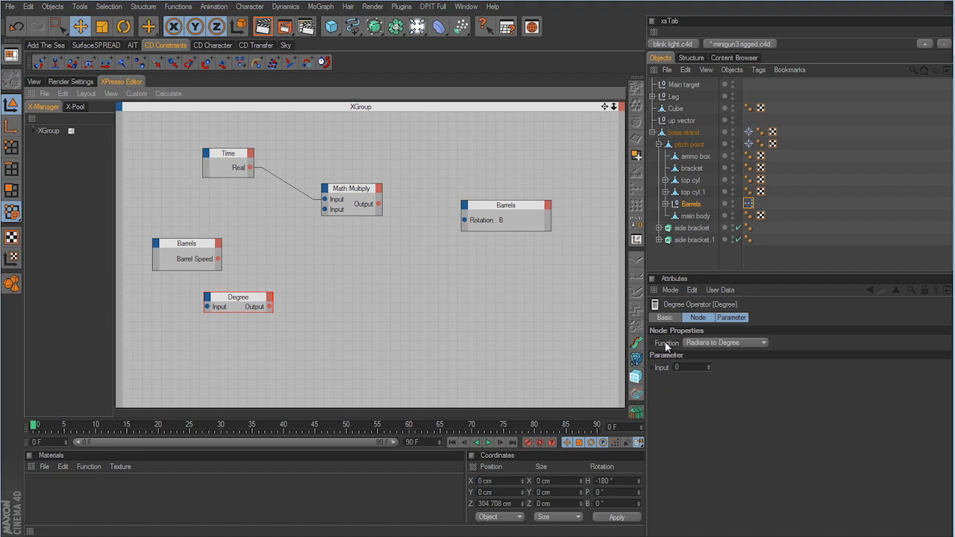
click(722, 342)
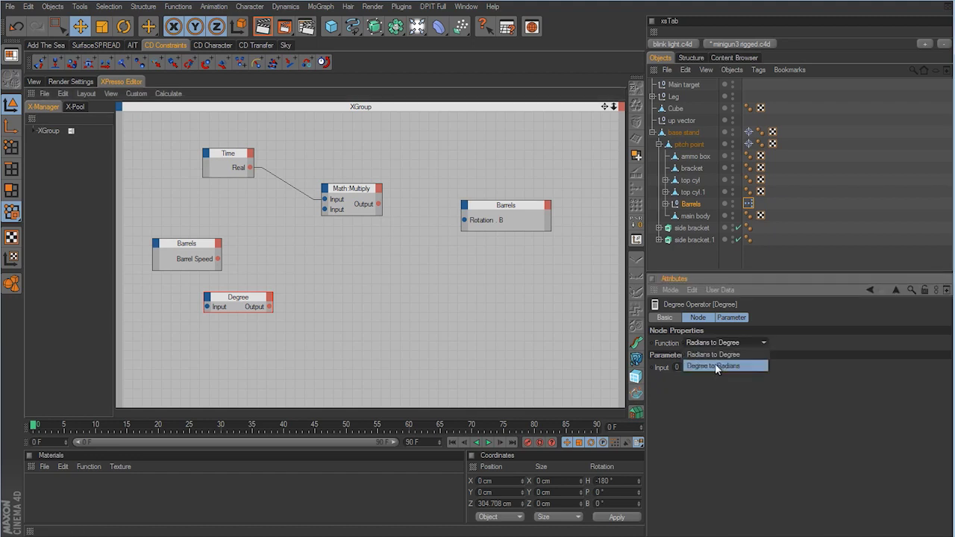
click(715, 367)
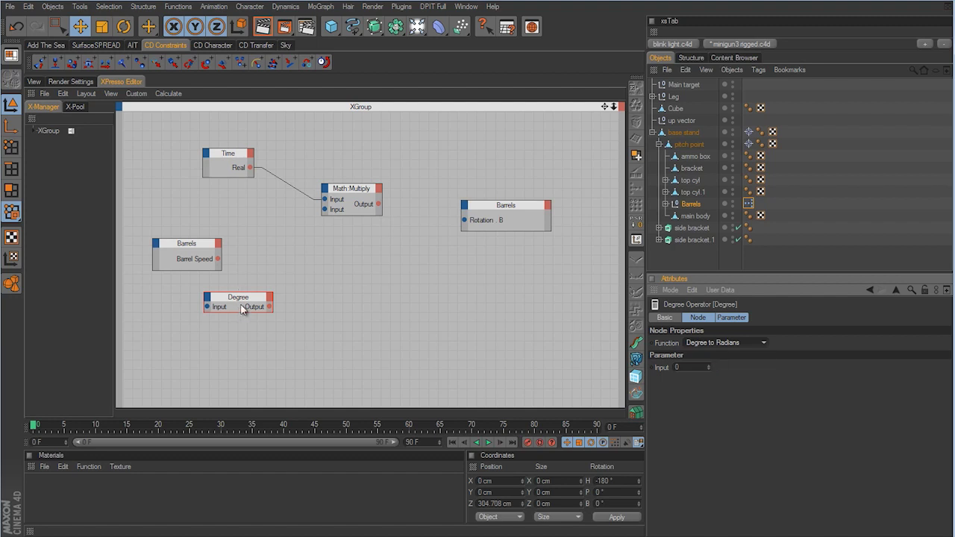
- Wire Barrel Speed through the Degree node into the Multiply node's second input, and the Multiply output into the Barrels Rotation . B port
drag(242, 303, 246, 256)
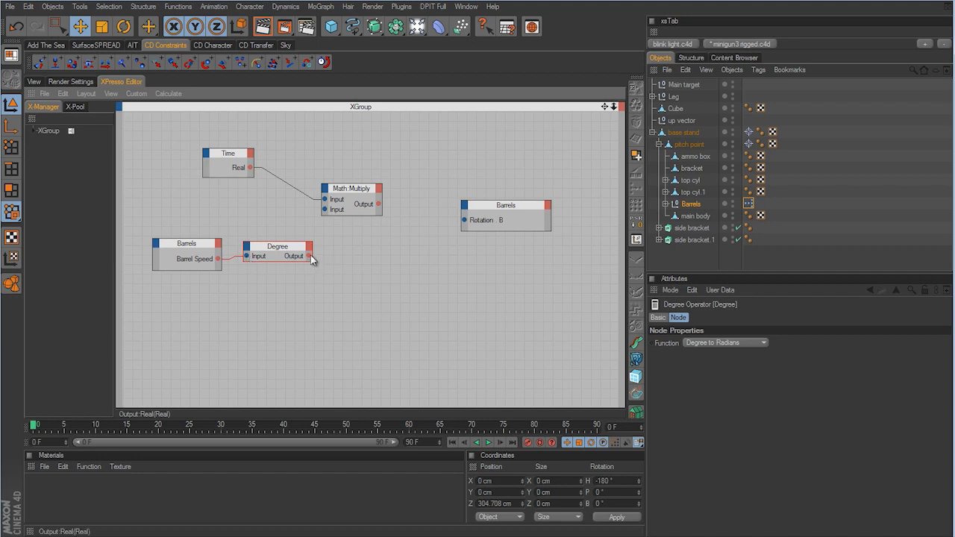
drag(309, 256, 293, 244)
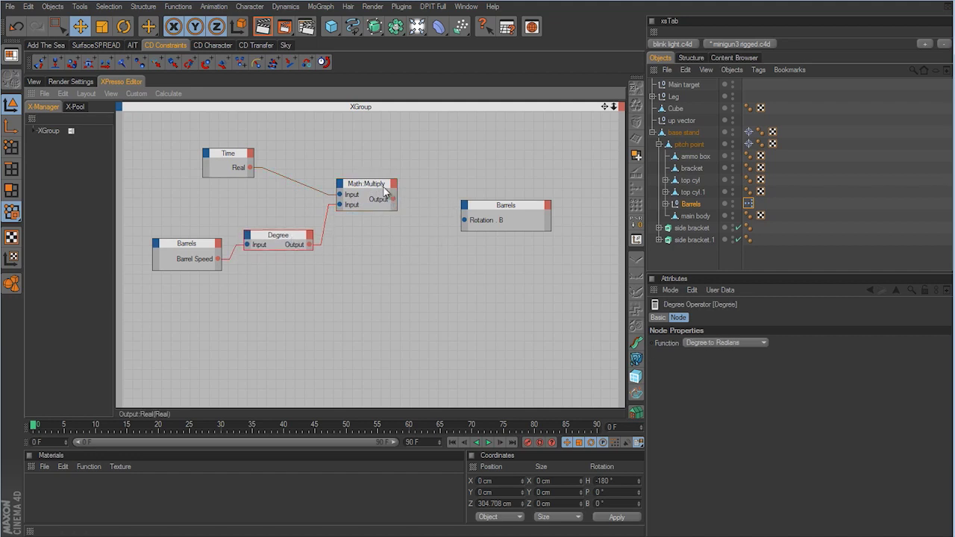
drag(392, 197, 465, 220)
- Show the Barrels null's user data with the 3D view, extend the timeline and its preview range to 500 frames, and start playback
click(37, 81)
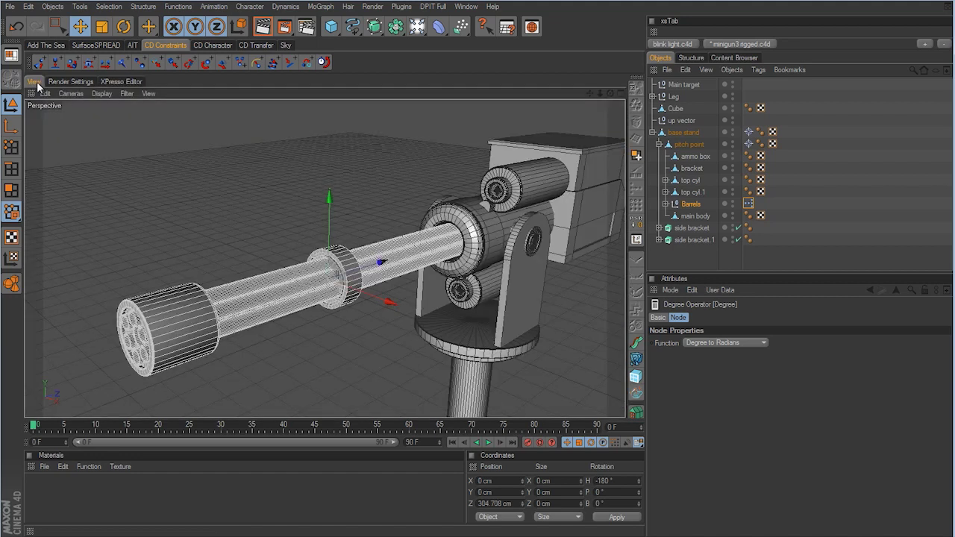
click(694, 204)
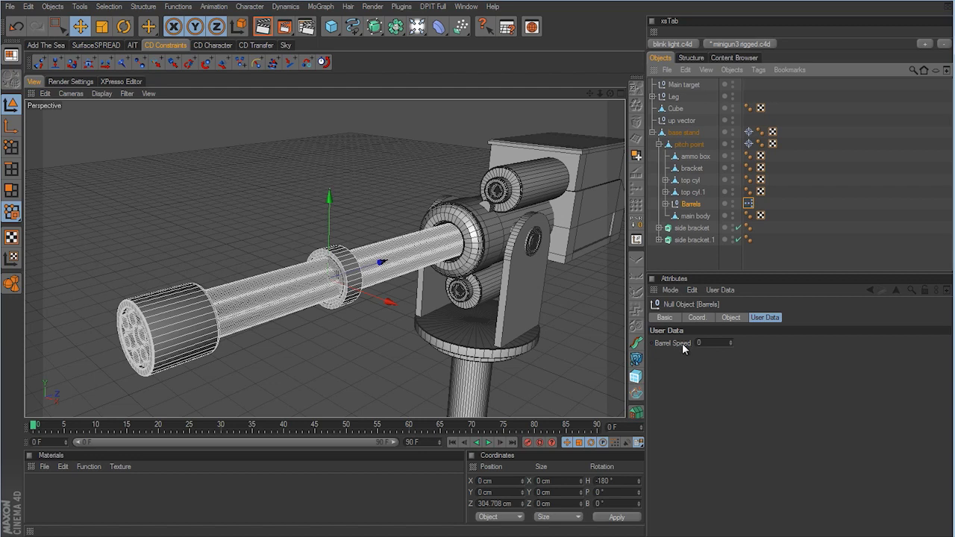
click(767, 318)
click(414, 442)
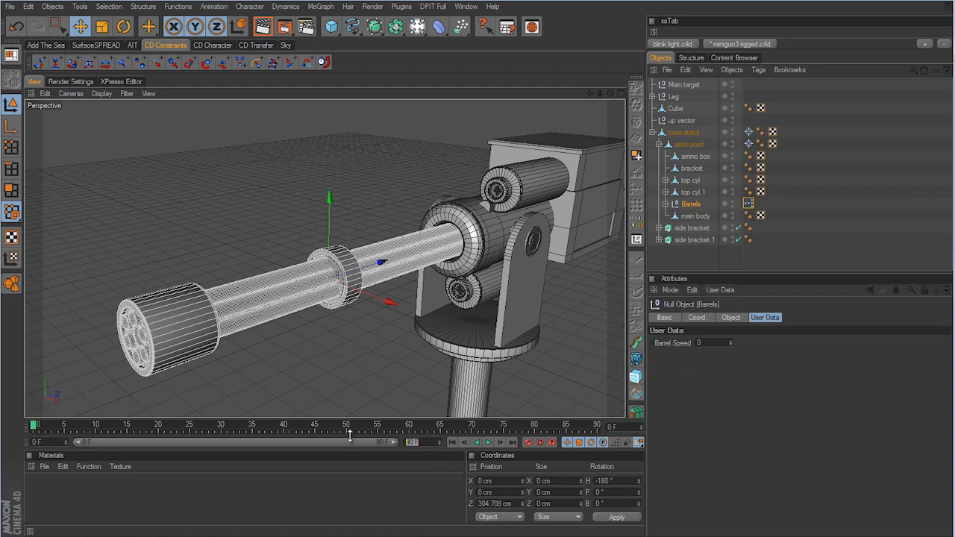
text(500)
key(Return)
drag(145, 442, 397, 442)
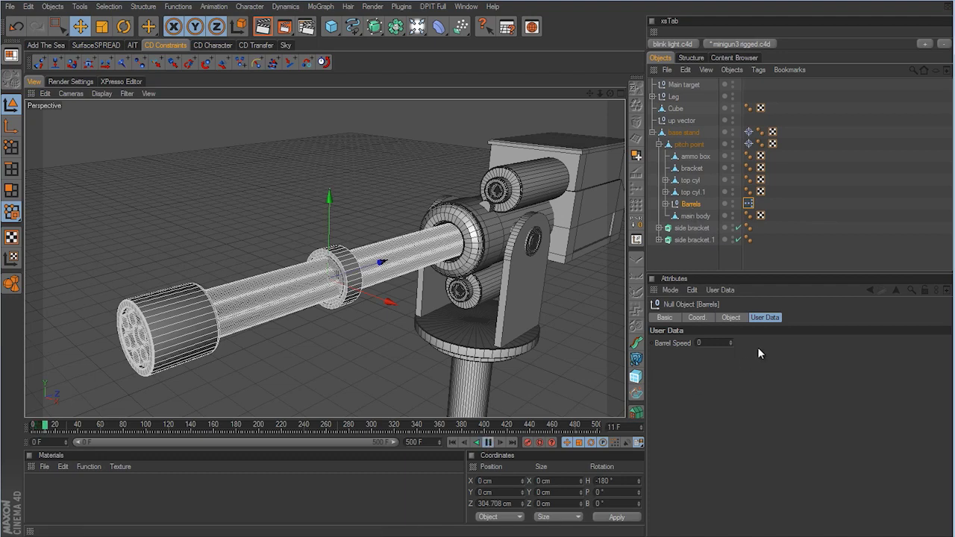
- Test the barrel spin during playback with Barrel Speed at 360 and finally 720, and view the minigun with nothing selected
drag(731, 343, 730, 334)
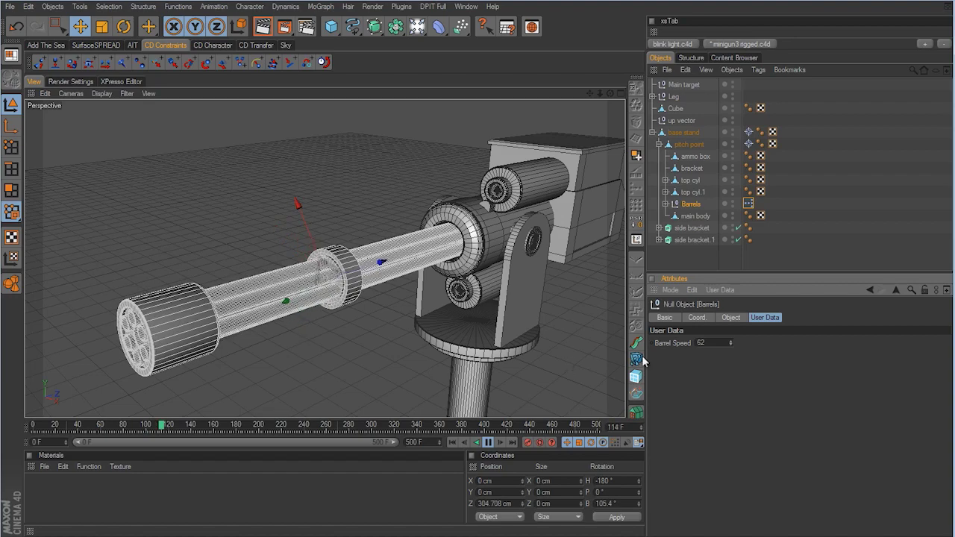
click(700, 342)
text(360)
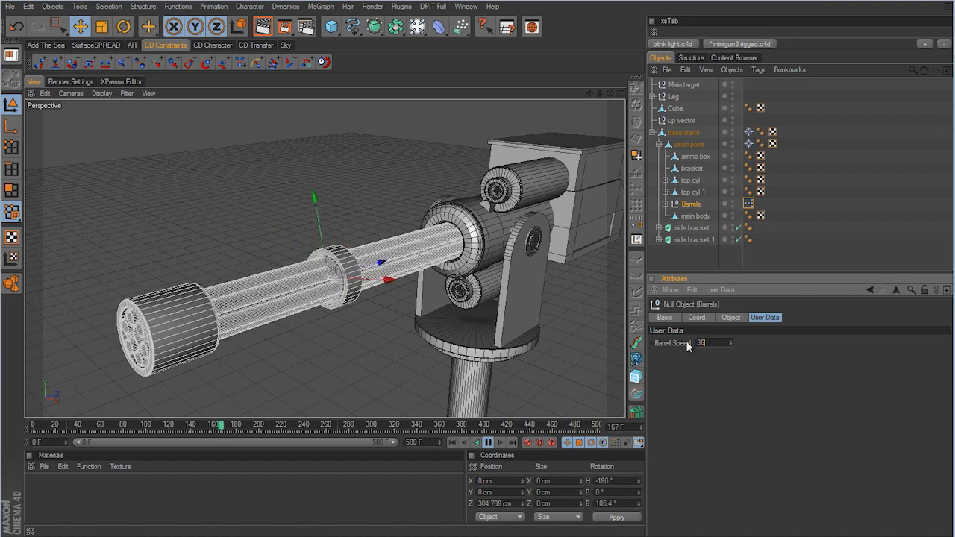
key(Return)
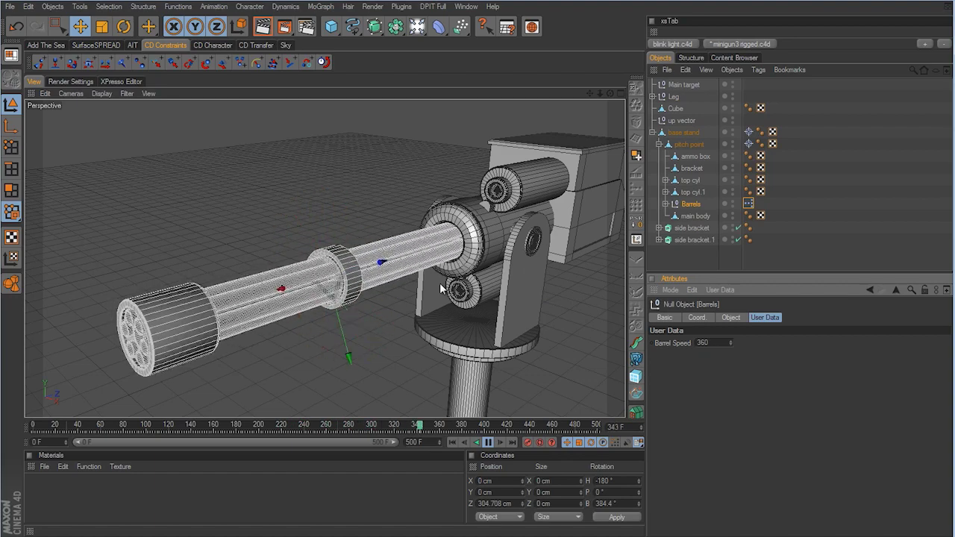
text(720)
key(Return)
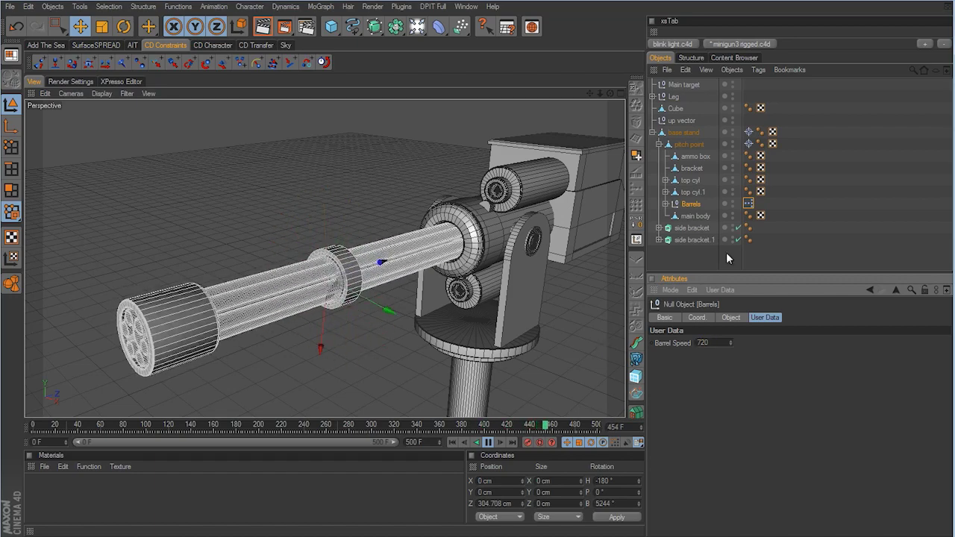
click(810, 214)
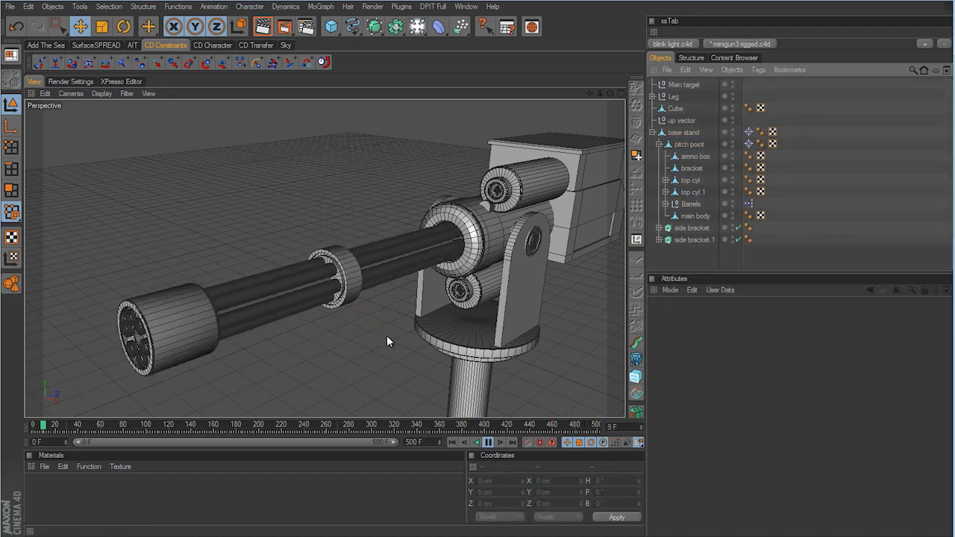
alt+drag(405, 325, 477, 275)
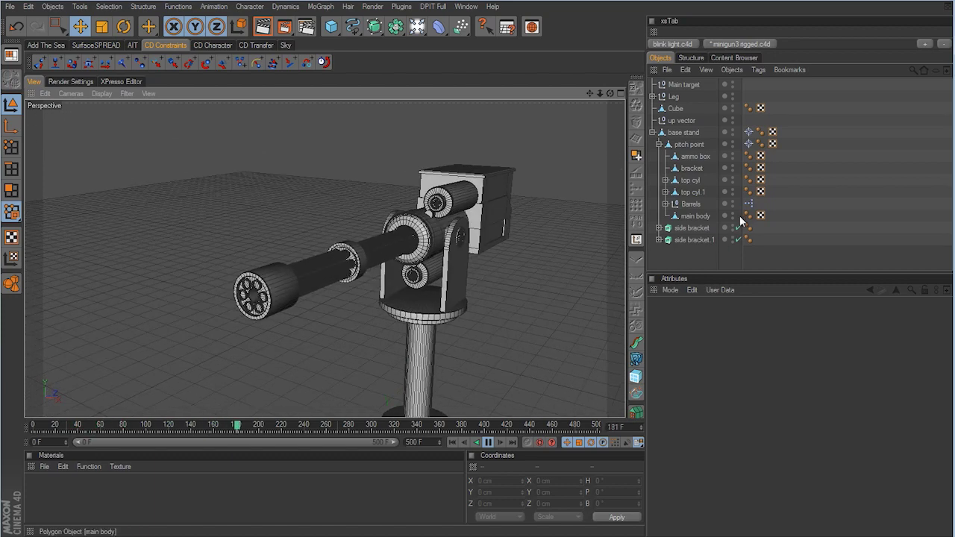
- Stop playback, return to the first frame, and set the Barrels null's Barrel Speed to 0
click(691, 204)
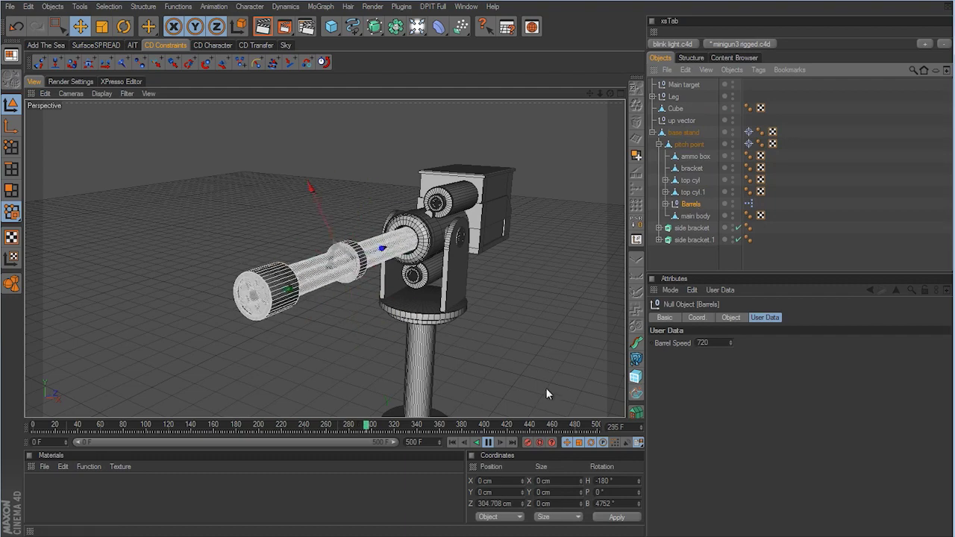
click(488, 442)
click(454, 442)
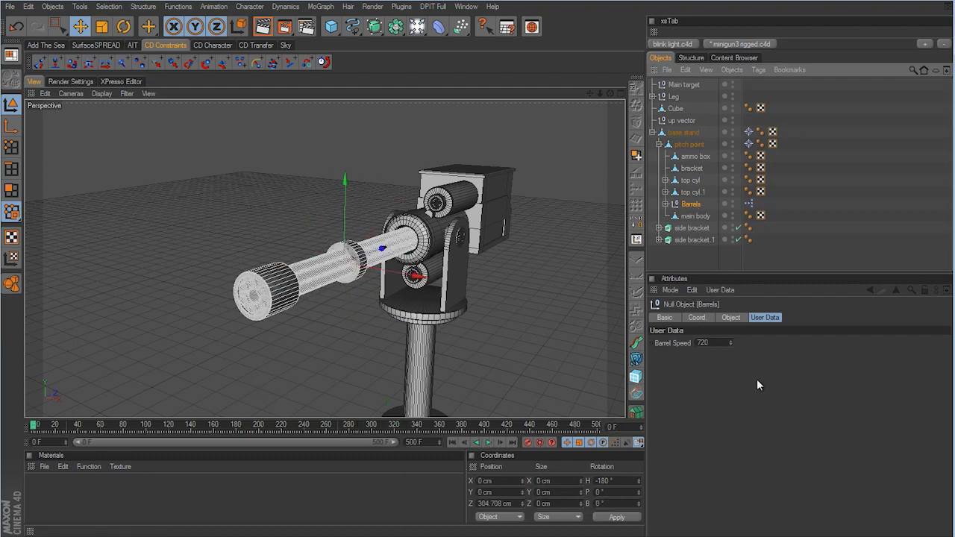
double_click(718, 344)
text(0)
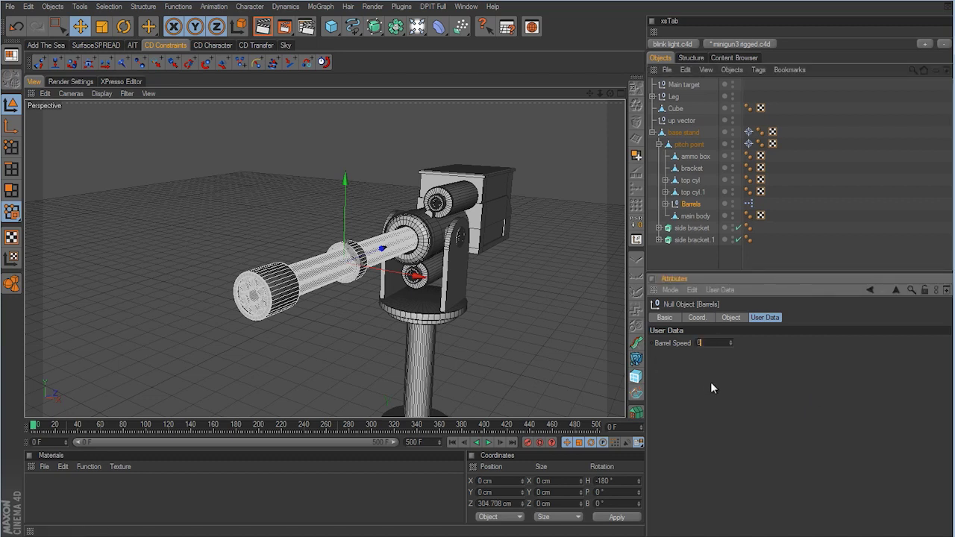
key(Return)
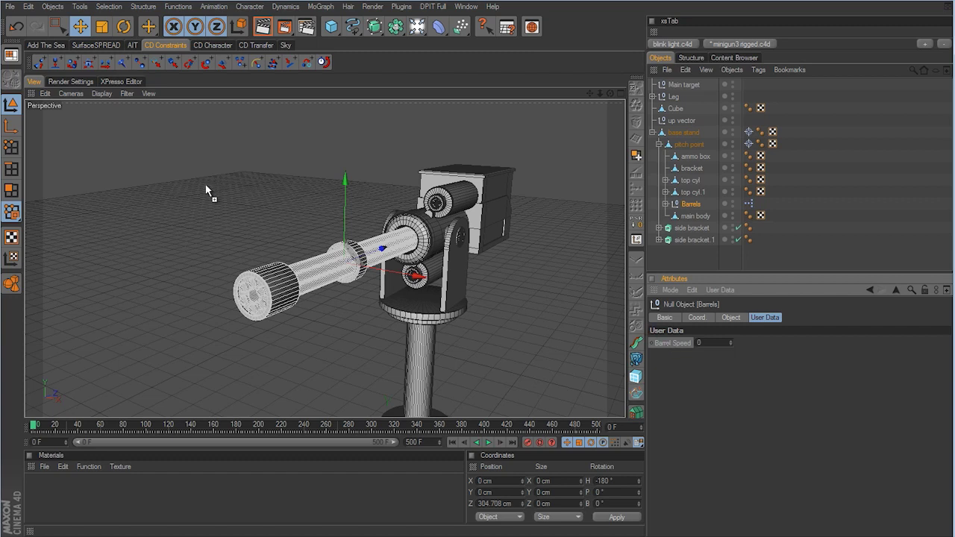
- Add the Barrel Speed control to the 3D view as a HUD element just below the Perspective label, and deselect the Barrels null
drag(75, 109, 75, 111)
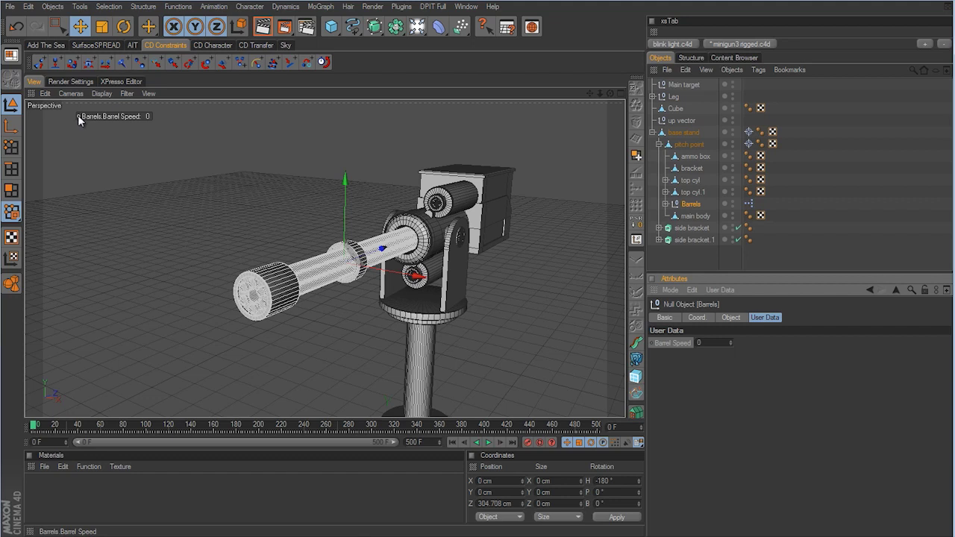
ctrl+click(78, 116)
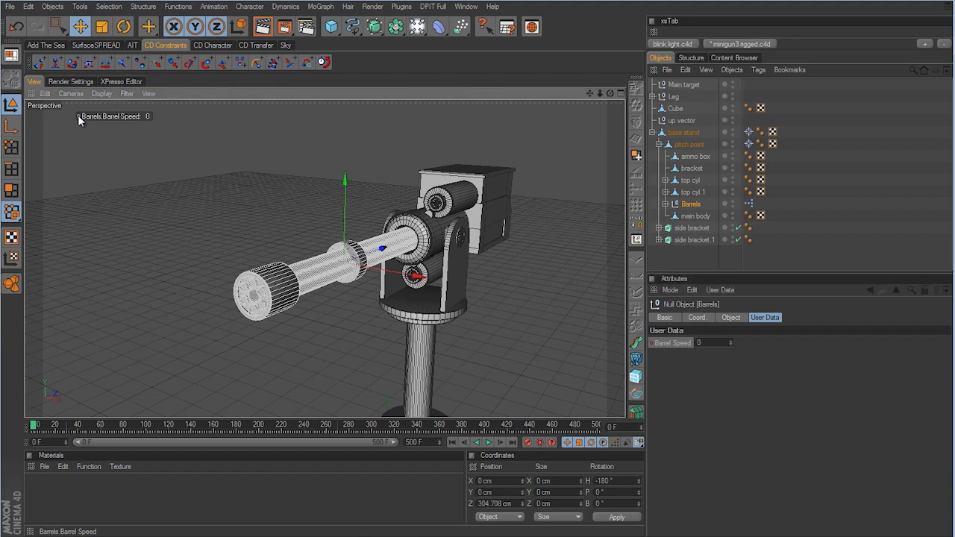
click(148, 115)
click(788, 215)
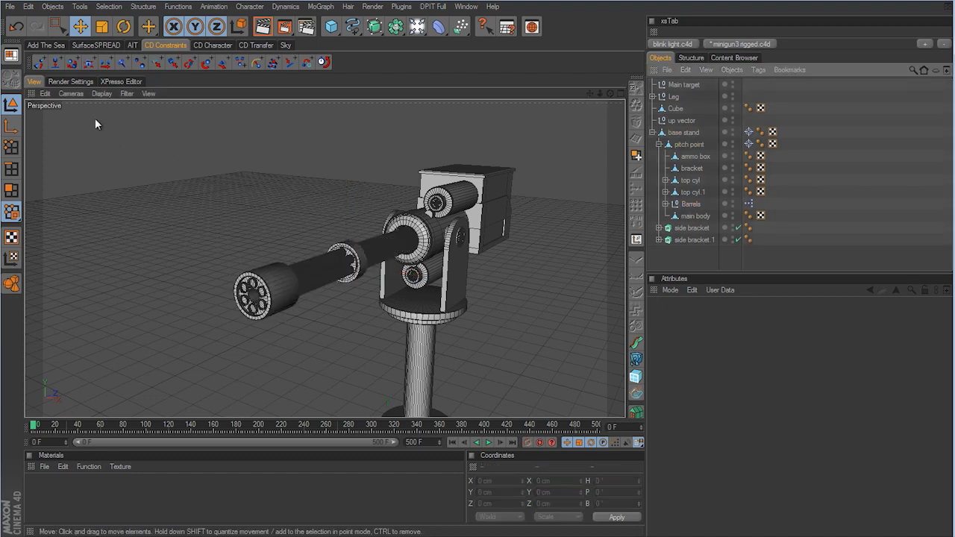
- Set the Barrel Speed HUD element to show Always, and deselect the Barrels null to check it
click(691, 206)
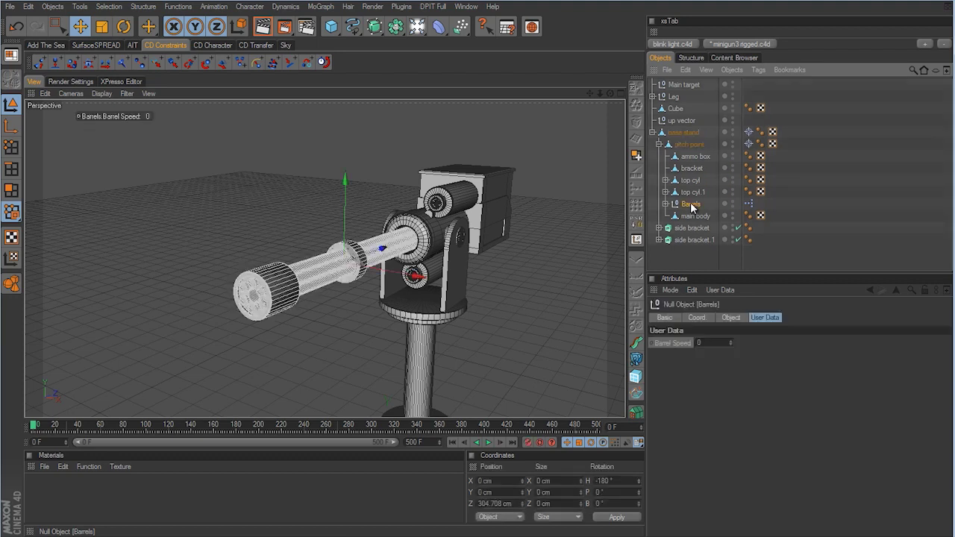
right_click(91, 121)
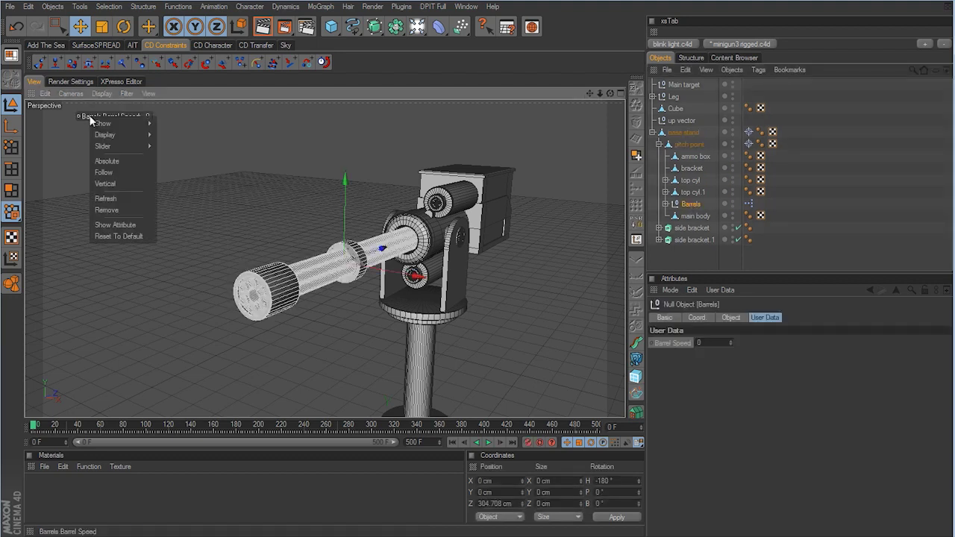
mouse_move(100, 127)
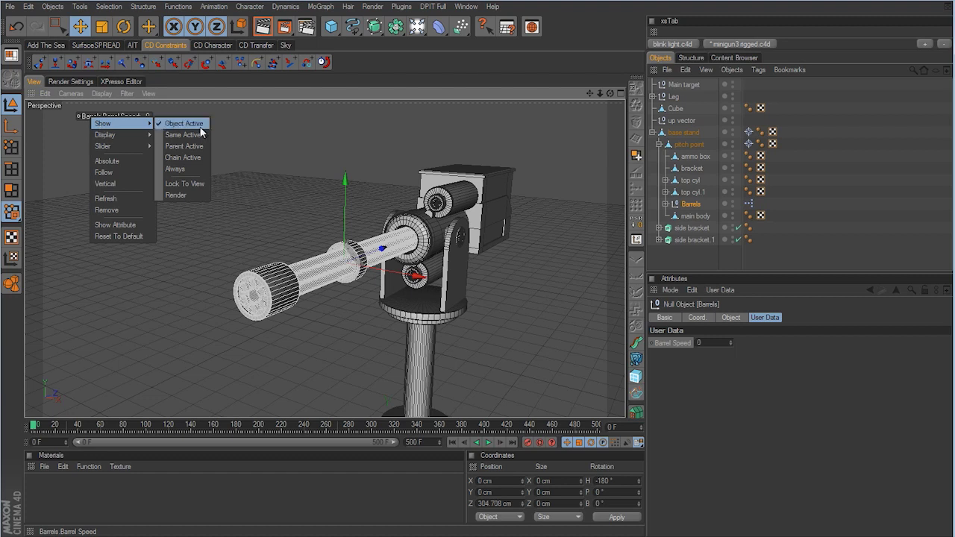
click(188, 168)
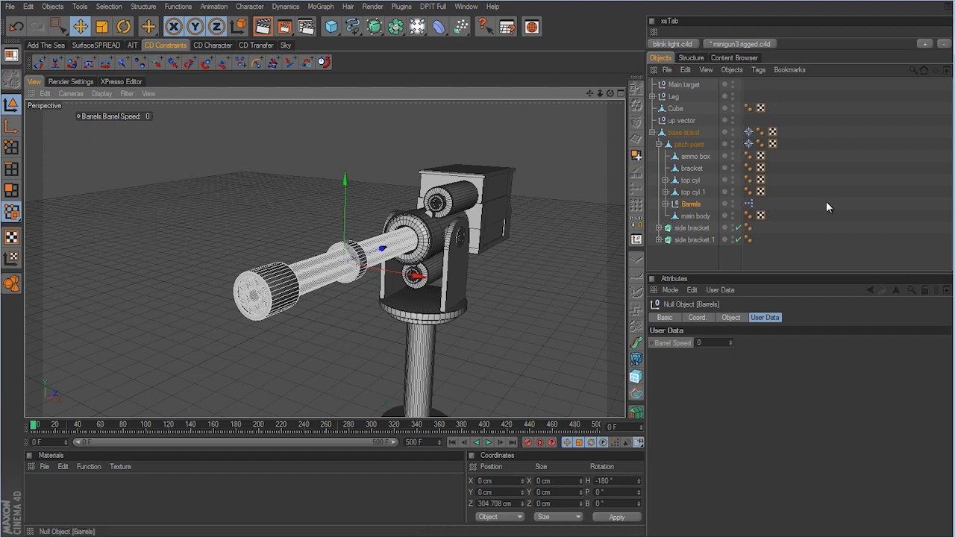
click(826, 201)
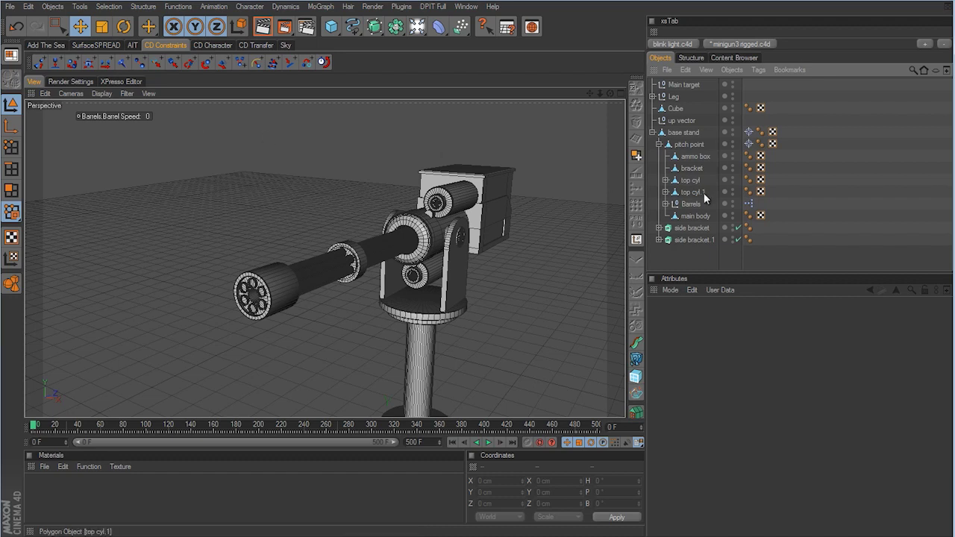
click(692, 204)
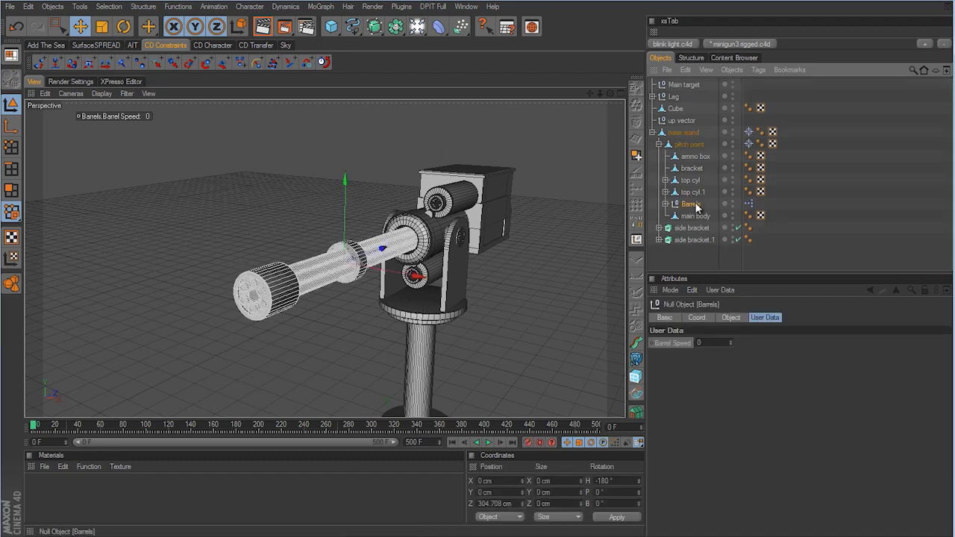
click(770, 319)
click(731, 318)
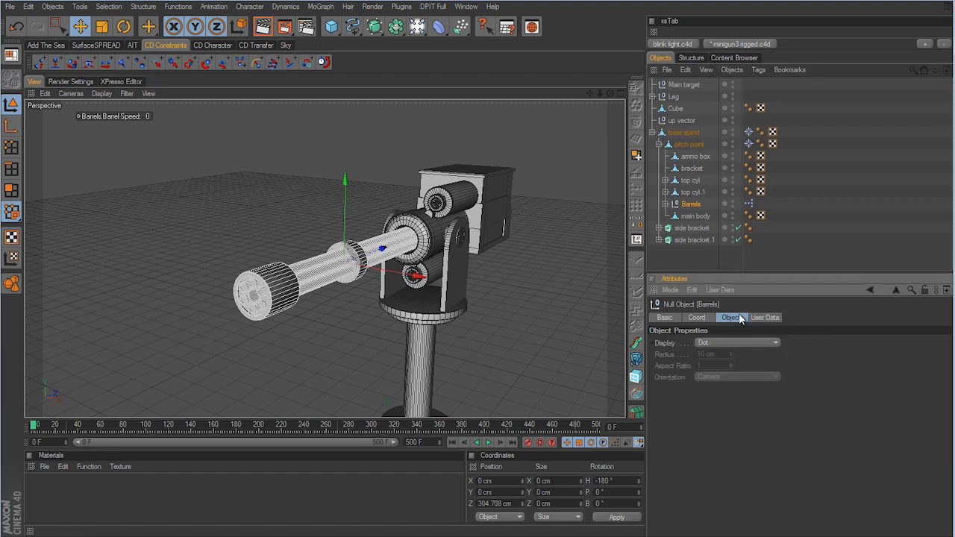
click(765, 319)
click(804, 254)
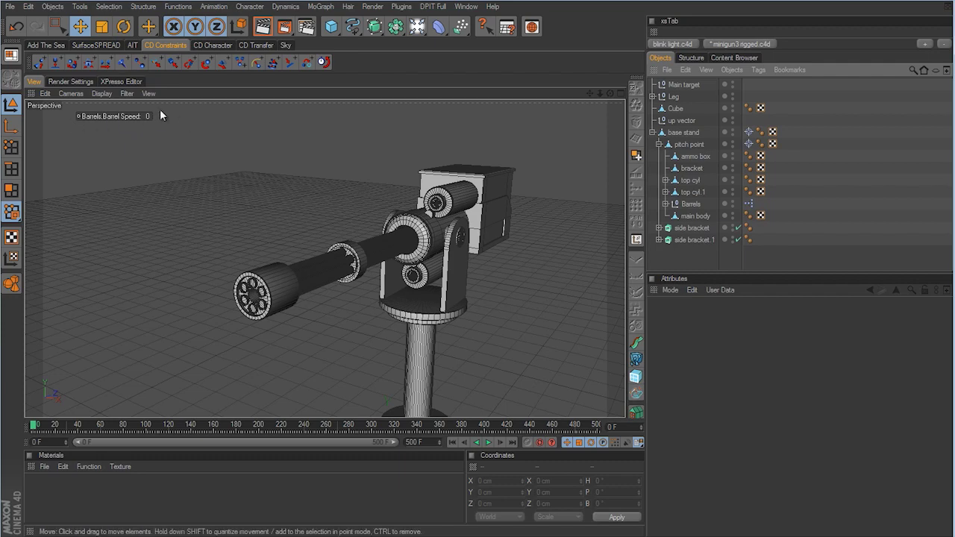
scroll(483, 246, down, 5)
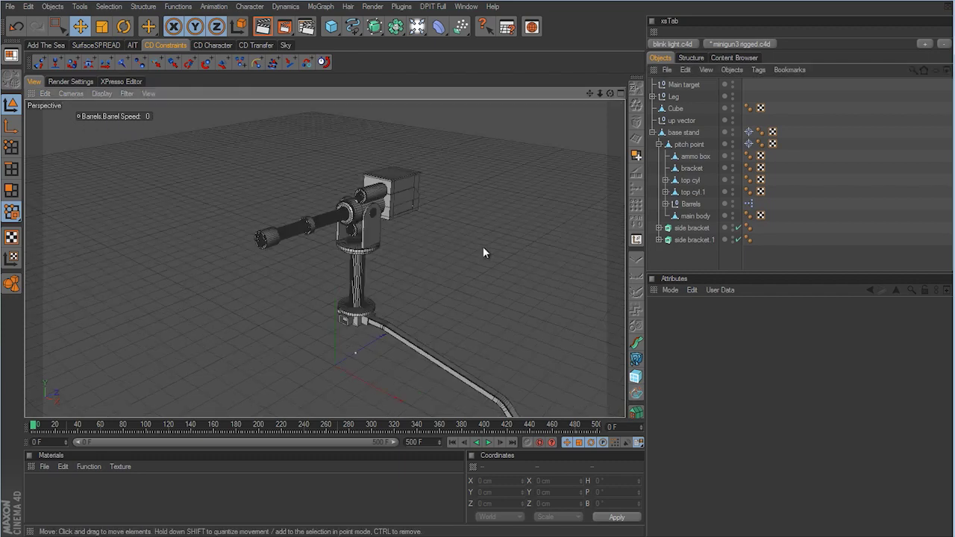